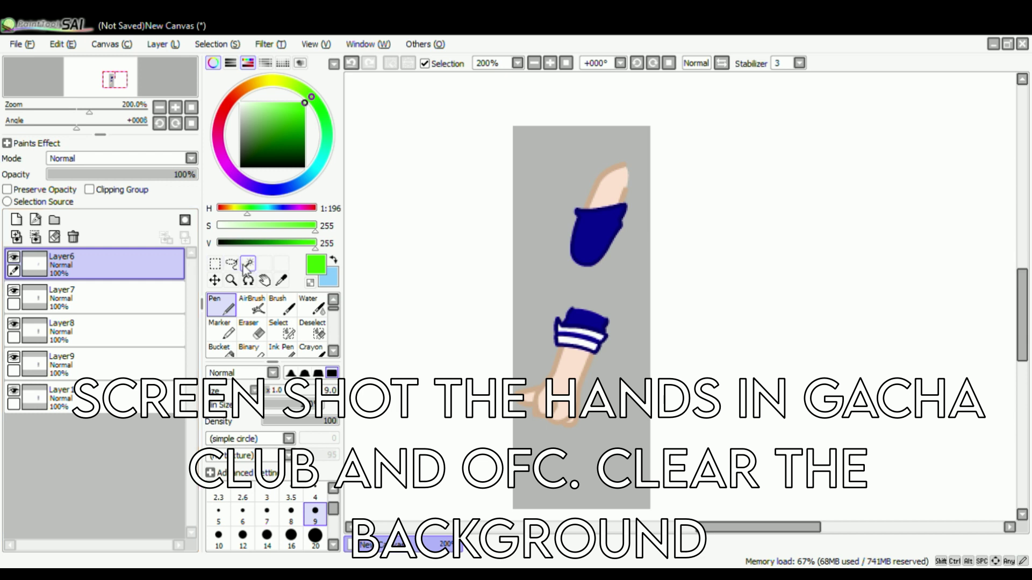
# - Copy the upper arm with a rectangular selection onto a new layer and name that layer Arm
pyautogui.click(216, 265)
pyautogui.scroll(-2, 552, 210)
pyautogui.scroll(2, 573, 199)
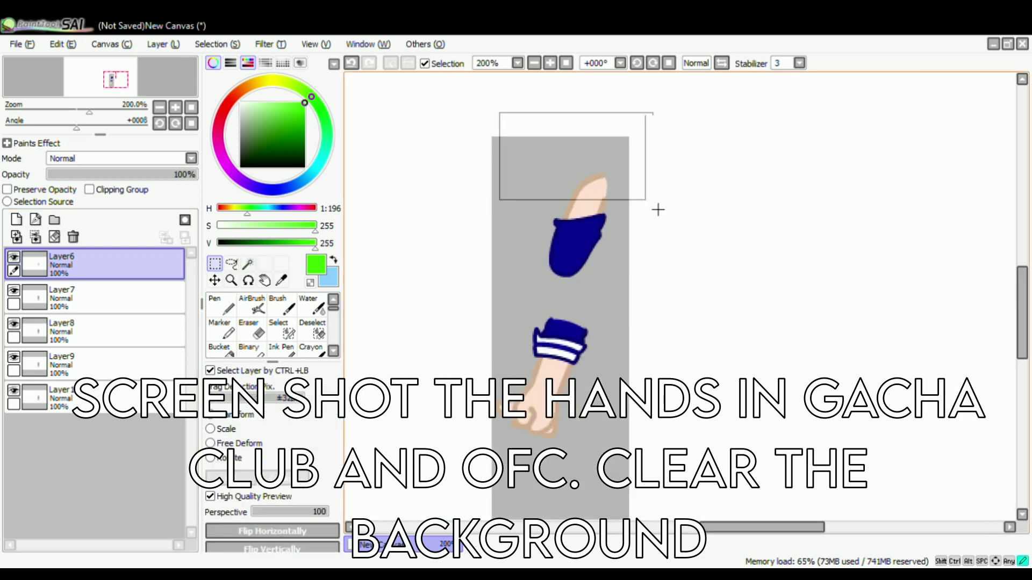
pyautogui.moveTo(590, 181); pyautogui.dragTo(545, 260)
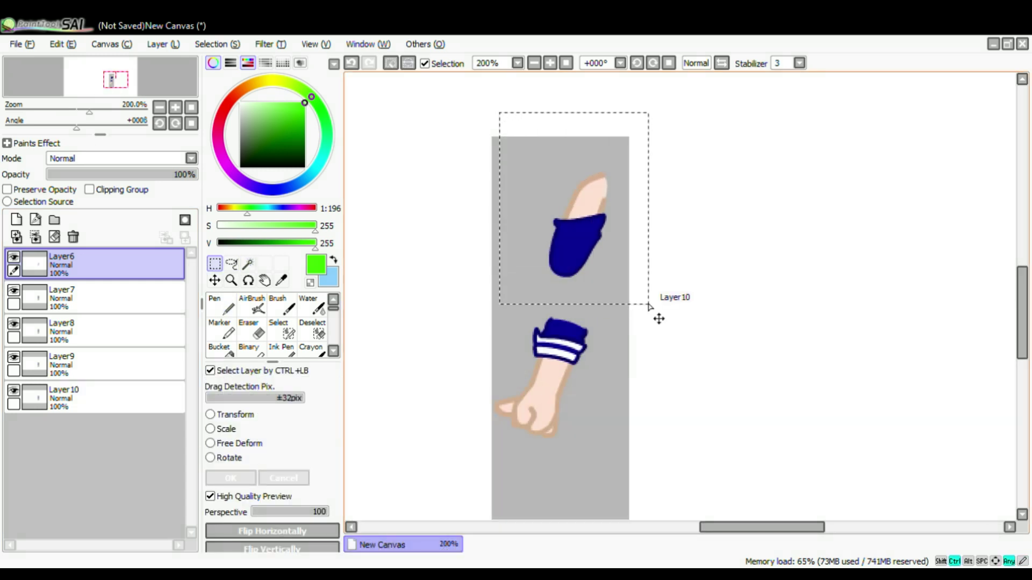
pyautogui.hotkey('ctrl', 'v')
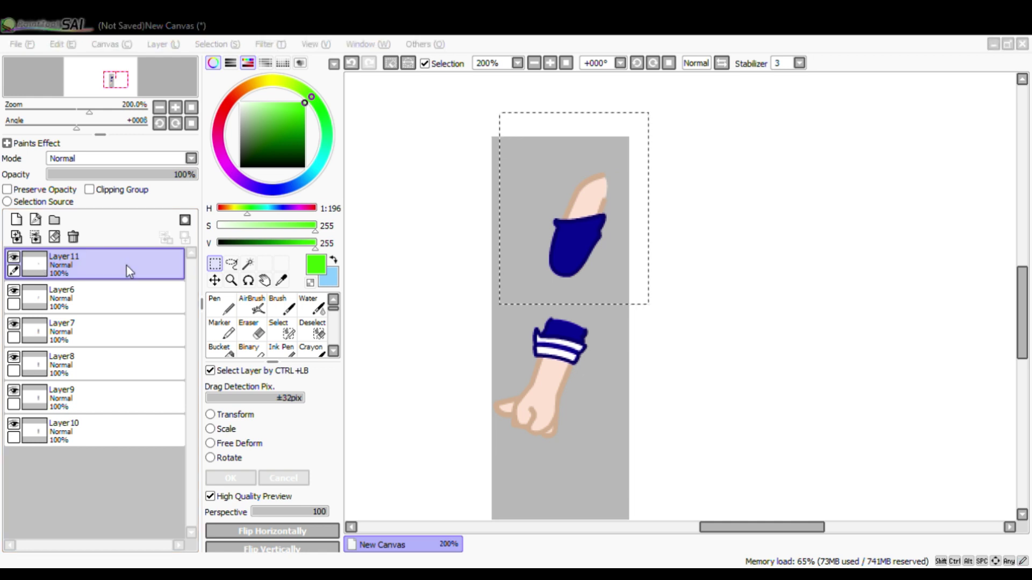
pyautogui.write('Arm')
pyautogui.press('Return')
# - Clear the selected upper arm area from the original layers, Layer6 through Layer10
pyautogui.click(106, 293)
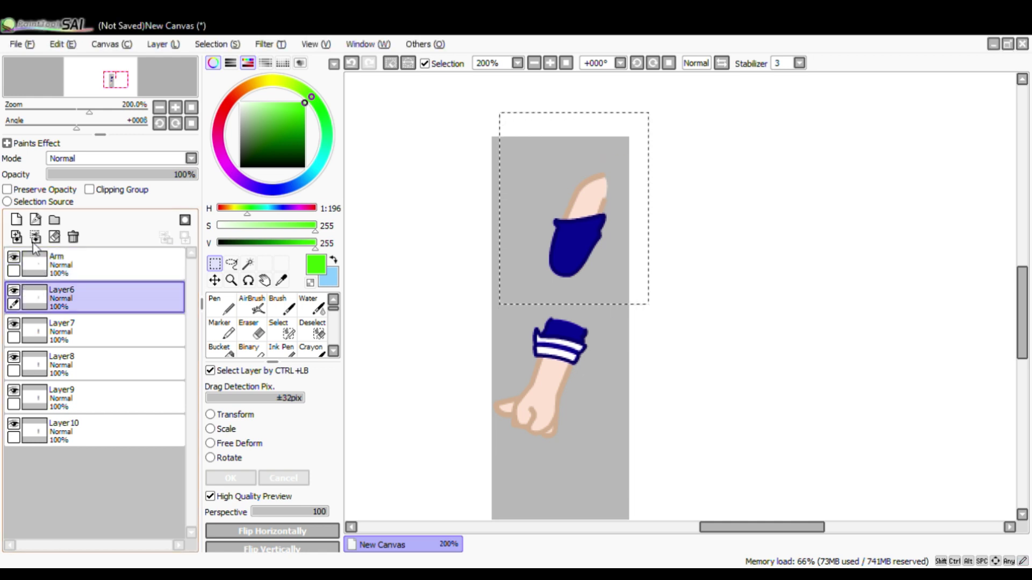
pyautogui.click(54, 237)
pyautogui.click(54, 236)
pyautogui.click(75, 448)
pyautogui.press('Delete')
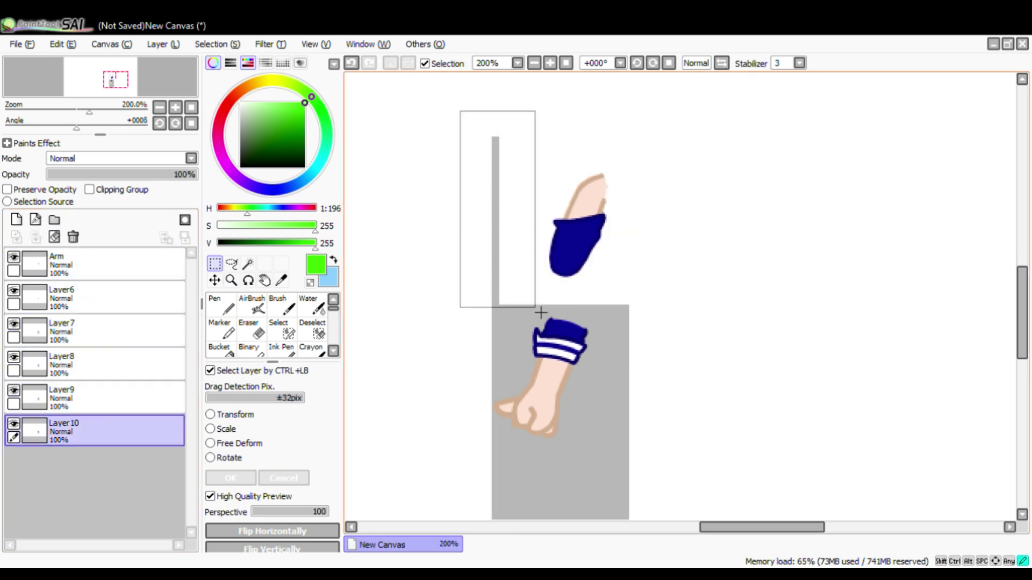
# - Erase the leftover grey strip beside the upper arm from the original hand layers
pyautogui.click(97, 399)
pyautogui.click(97, 365)
pyautogui.click(96, 297)
# - Remove the grey background from the first two hand layers and rename them Hand 1 and Hand 2
pyautogui.click(594, 425)
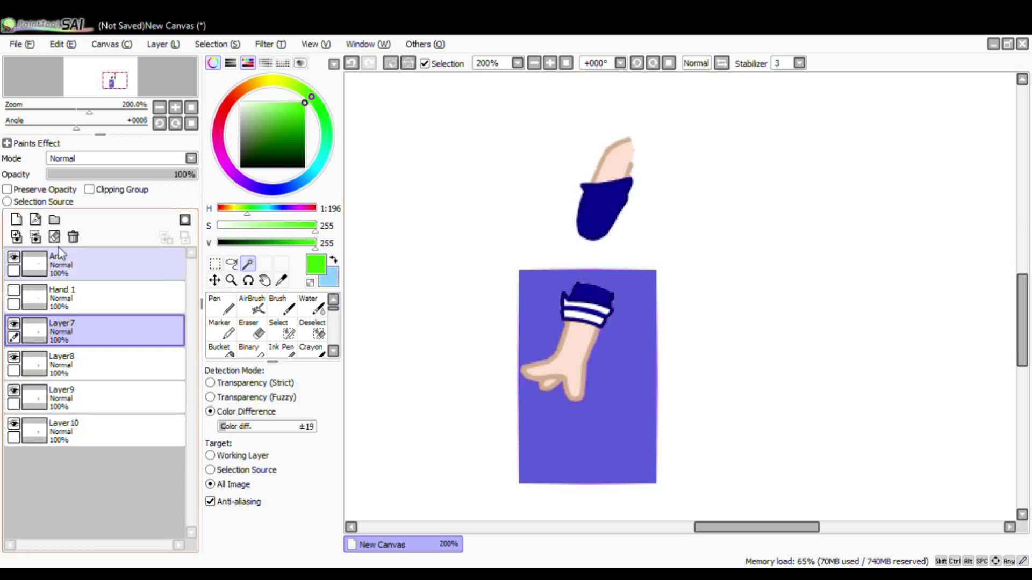
pyautogui.click(231, 264)
pyautogui.hotkey('ctrl', 'd')
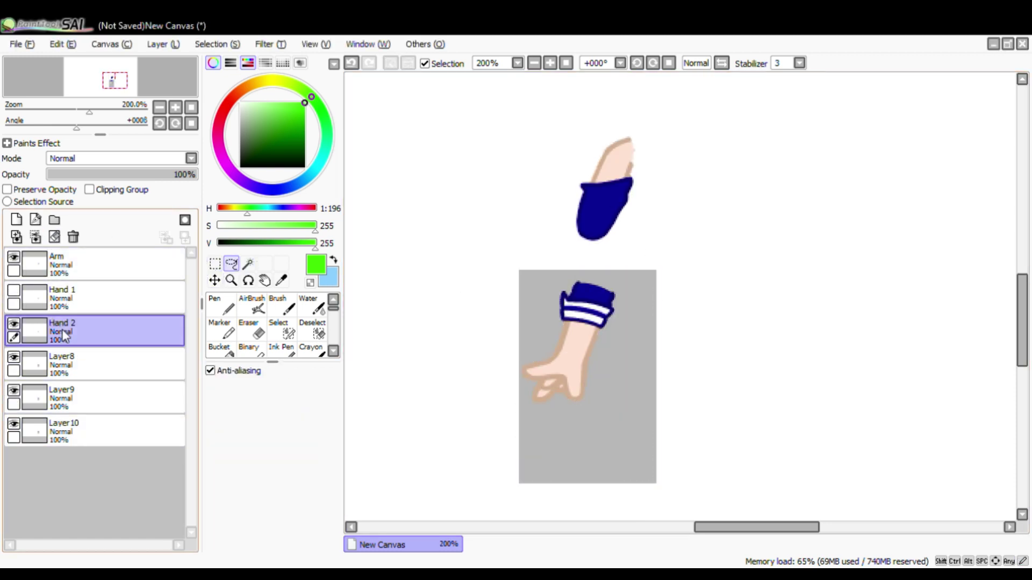
# - Hide Hand 2, clear the grey background from Layer8 and rename that layer Hand 3
pyautogui.click(97, 364)
pyautogui.click(248, 263)
pyautogui.click(567, 440)
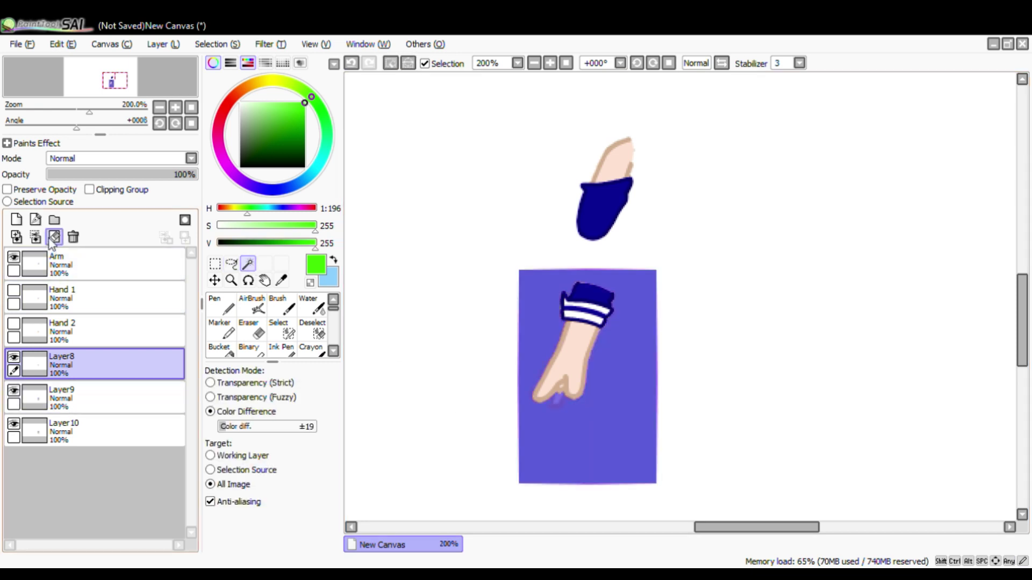
pyautogui.hotkey('ctrl', 't')
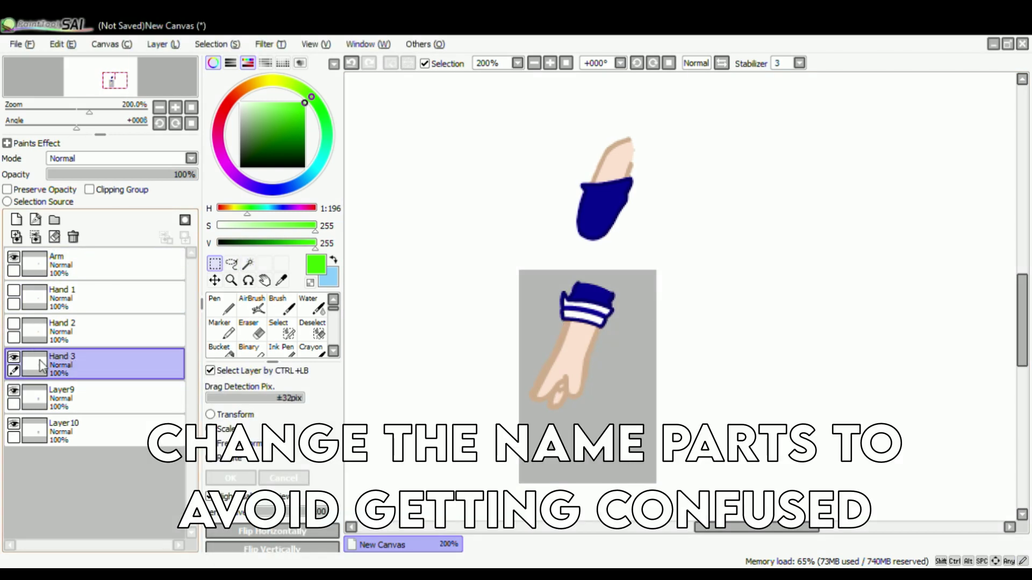
# - Clear the grey background from Layer9 and rename that layer Hand 4
pyautogui.click(43, 397)
pyautogui.hotkey('ctrl', 't')
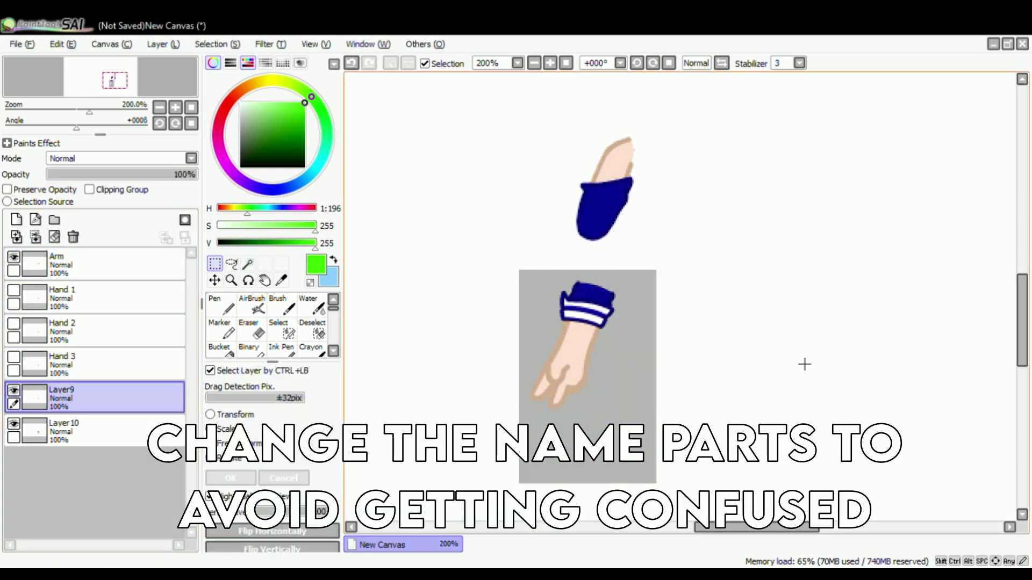
pyautogui.doubleClick(87, 401)
pyautogui.write('Hand 4')
pyautogui.press('Return')
# - Clear the grey background from Layer10 and rename that layer Hand 5
pyautogui.click(70, 433)
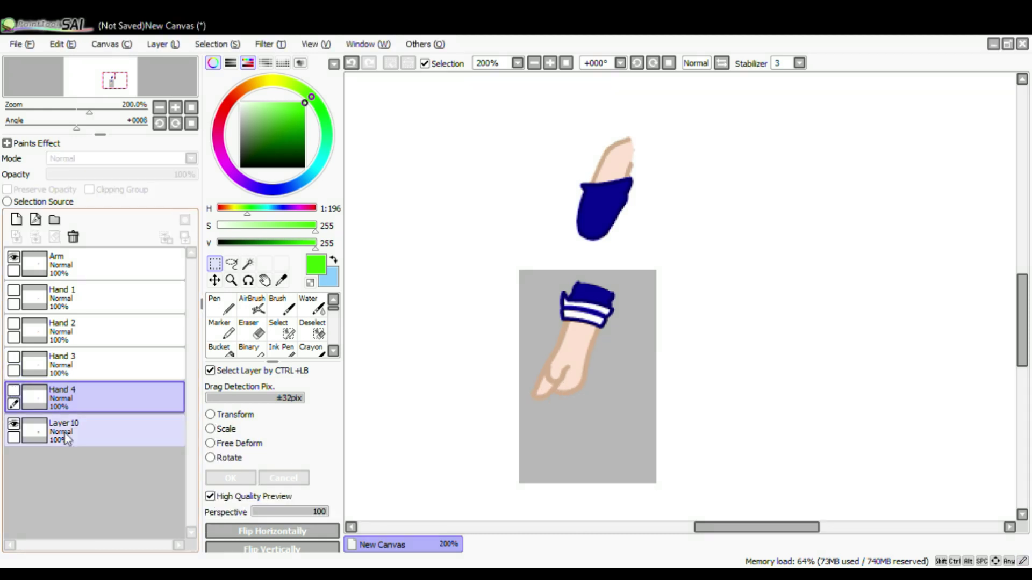
pyautogui.click(248, 263)
pyautogui.click(613, 387)
pyautogui.click(54, 237)
pyautogui.click(215, 263)
pyautogui.click(602, 371)
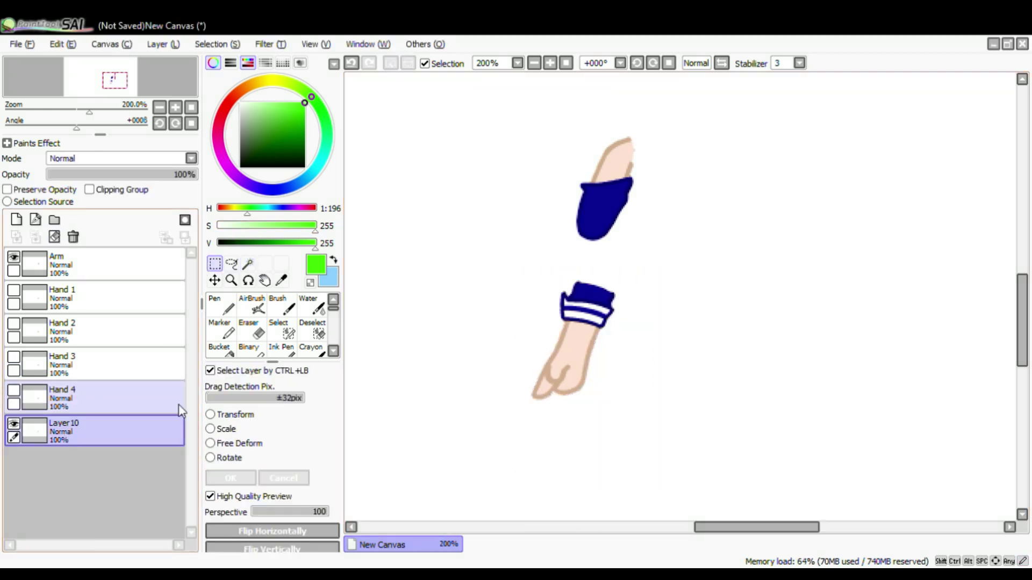
pyautogui.doubleClick(121, 431)
pyautogui.write('Hand 5')
pyautogui.press('Return')
# - Make the hidden layers Hand 1 through Hand 4 visible again
pyautogui.click(13, 391)
pyautogui.click(13, 357)
pyautogui.click(14, 323)
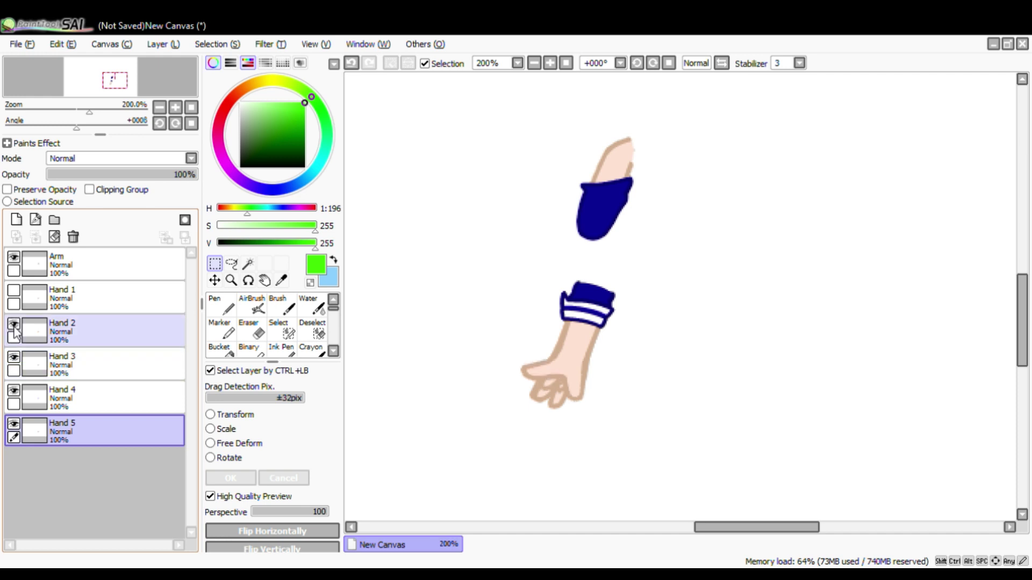
pyautogui.click(14, 291)
# - Select the forearm area and move Hand 1 up so its sleeve meets the upper arm
pyautogui.moveTo(670, 231); pyautogui.dragTo(415, 463)
pyautogui.click(126, 293)
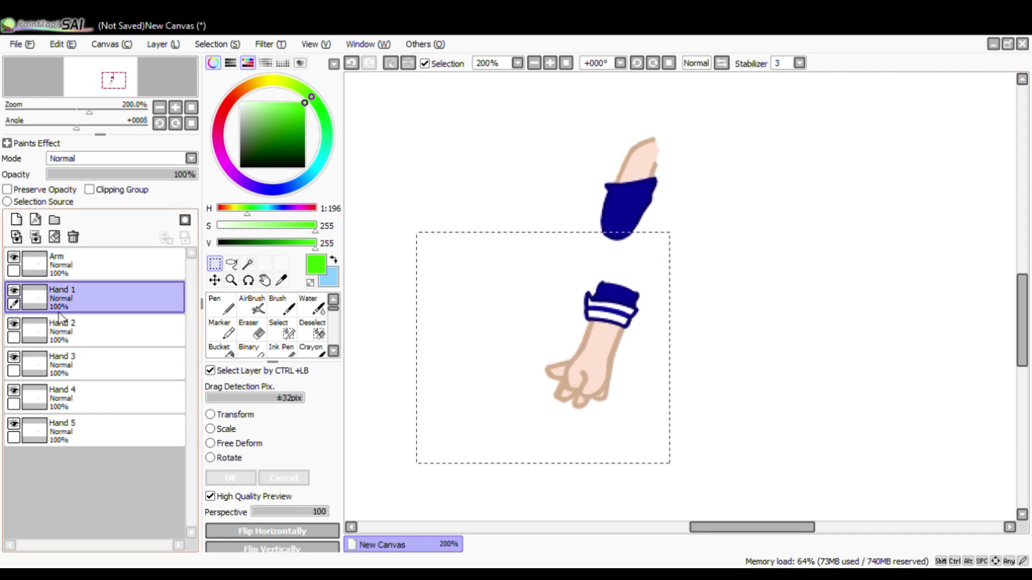
pyautogui.scroll(2, 617, 287)
pyautogui.click(247, 414)
pyautogui.scroll(1, 594, 344)
pyautogui.scroll(-3, 586, 335)
pyautogui.moveTo(408, 201); pyautogui.dragTo(669, 473)
pyautogui.scroll(4, 597, 288)
pyautogui.moveTo(605, 329); pyautogui.dragTo(573, 270)
pyautogui.click(255, 414)
pyautogui.click(257, 418)
pyautogui.click(240, 477)
pyautogui.scroll(-3, 616, 239)
pyautogui.click(693, 209)
# - Reorder the layers so the Arm layer lies beneath all the hand layers
pyautogui.moveTo(107, 299); pyautogui.dragTo(96, 464)
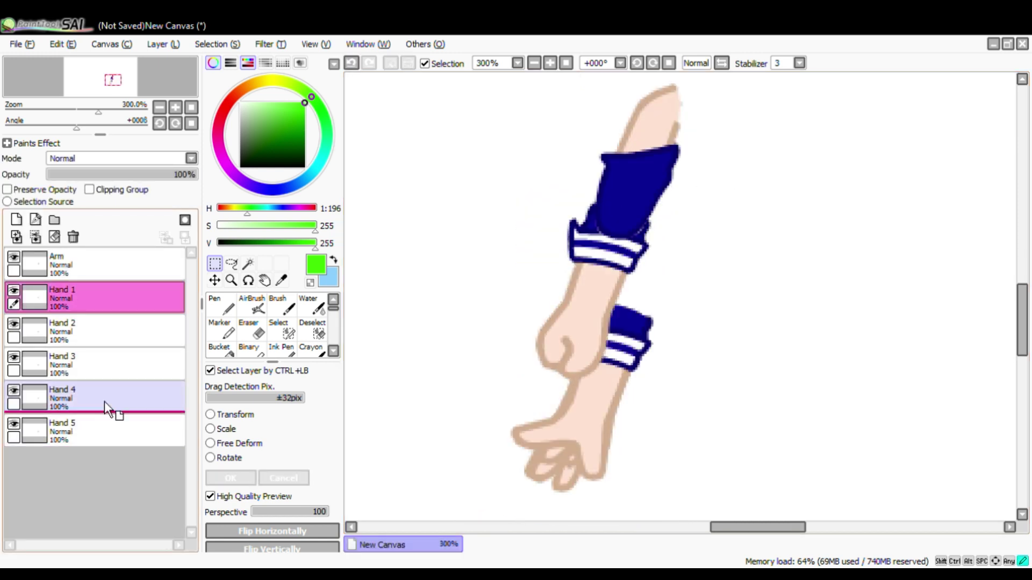
pyautogui.moveTo(87, 274); pyautogui.dragTo(83, 456)
pyautogui.scroll(-2, 525, 263)
pyautogui.scroll(5, 568, 225)
# - Add a linework layer and draw a black guide line across the sleeve where the forearm meets the upper arm
pyautogui.click(35, 220)
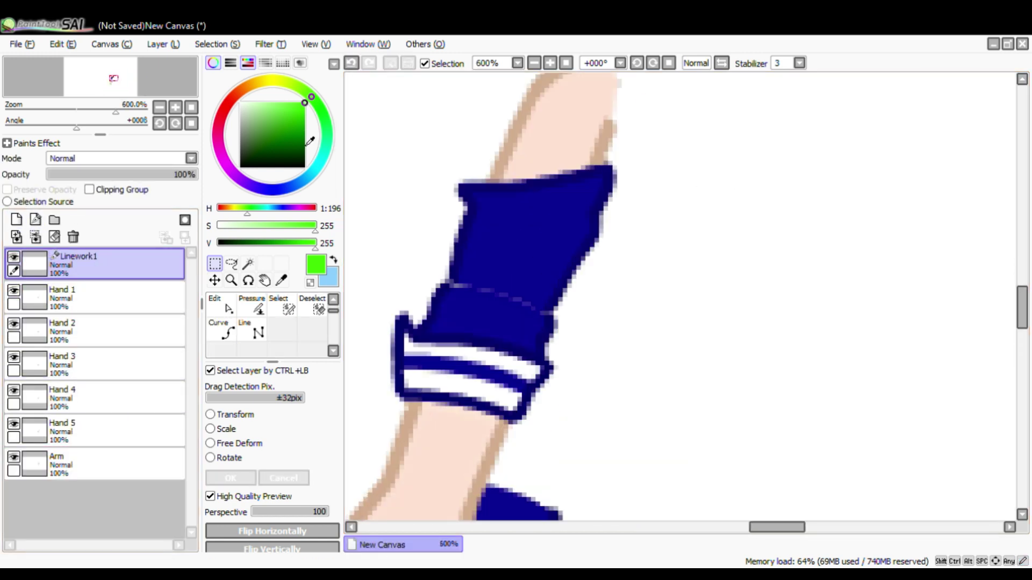
pyautogui.click(304, 167)
pyautogui.click(221, 330)
pyautogui.click(576, 318)
pyautogui.click(265, 280)
pyautogui.moveTo(467, 292); pyautogui.dragTo(527, 228)
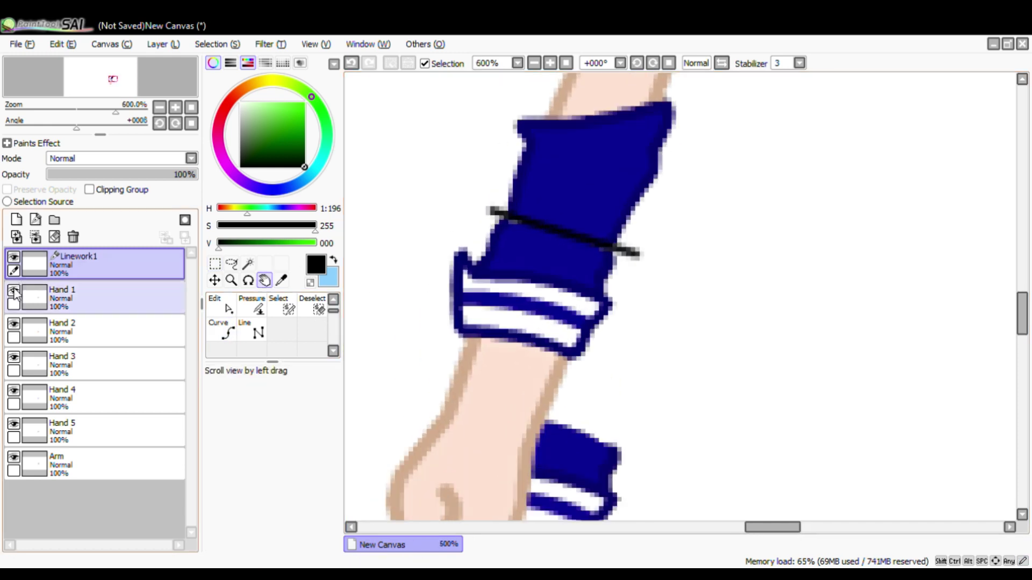
# - Hide Hand 1, move Hand 2 up to the guide line on the sleeve, and show Hand 1 again
pyautogui.click(14, 291)
pyautogui.click(57, 334)
pyautogui.hotkey('ctrl', 't')
pyautogui.moveTo(502, 479); pyautogui.dragTo(497, 314)
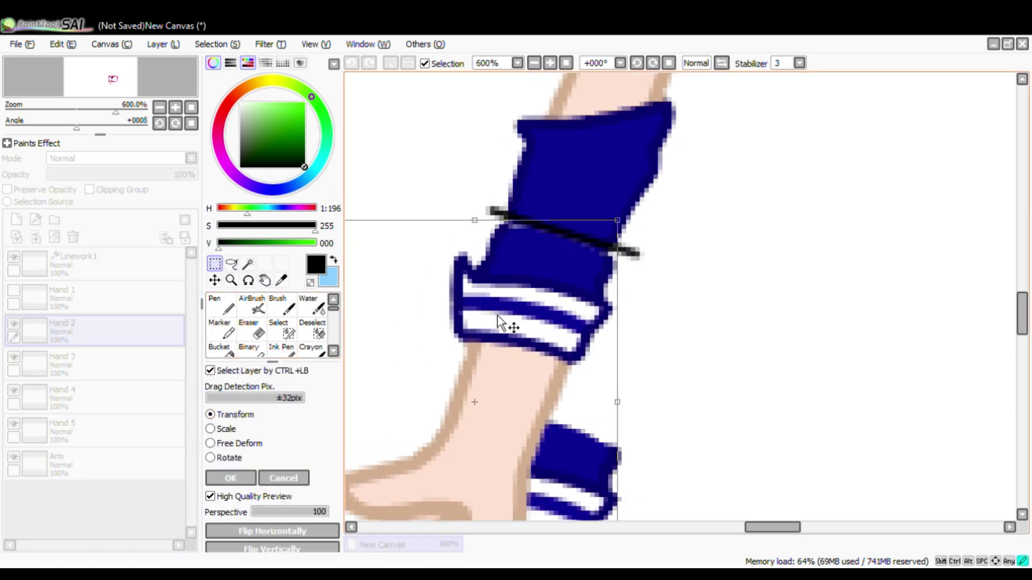
pyautogui.click(231, 477)
pyautogui.click(14, 290)
pyautogui.scroll(-1, 528, 251)
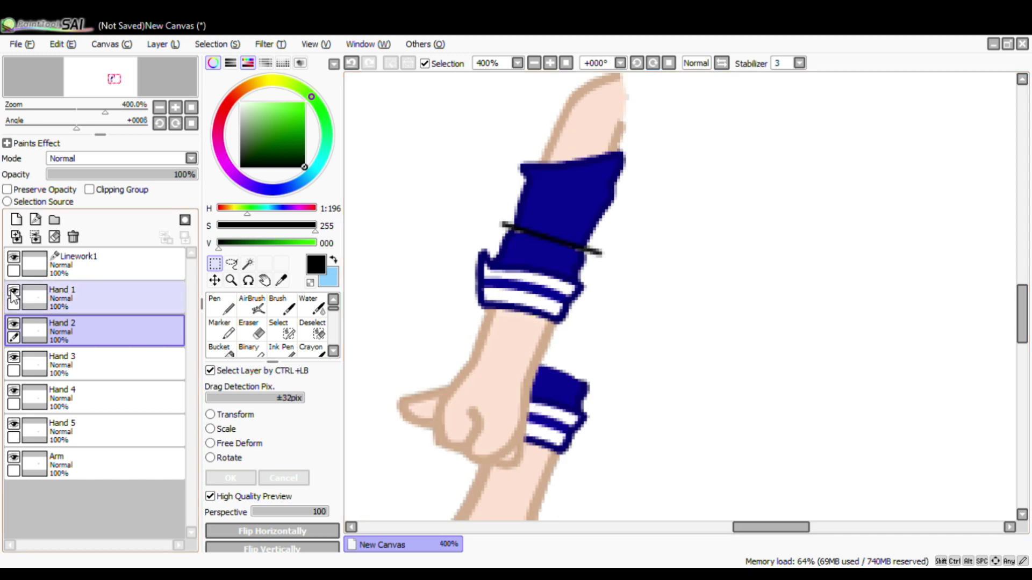
# - Transform Hand 1 to line its sleeve up with the guide line and compare it with Hand 2
pyautogui.click(57, 299)
pyautogui.click(14, 291)
pyautogui.hotkey('ctrl', 't')
pyautogui.scroll(1, 516, 296)
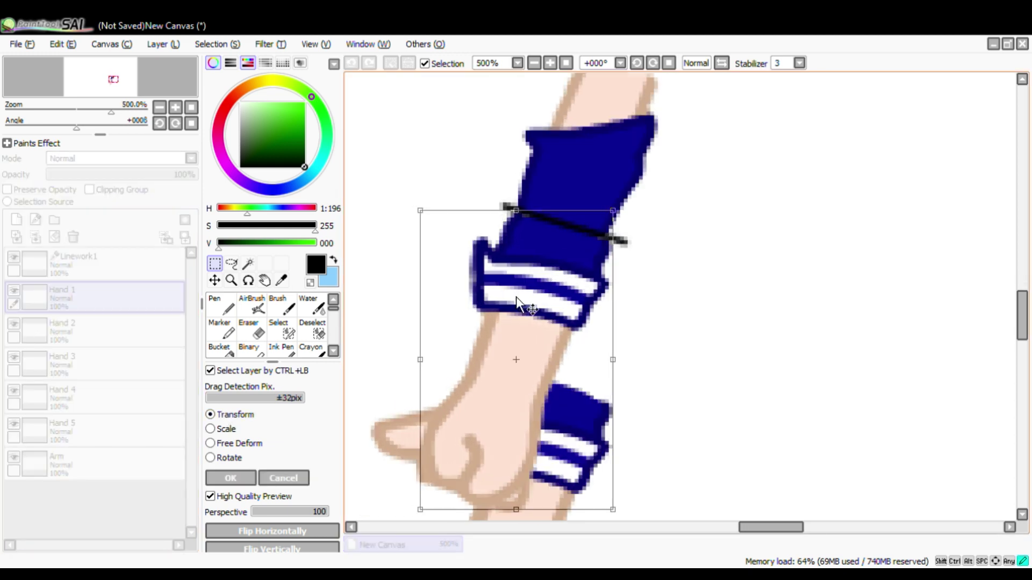
pyautogui.click(221, 480)
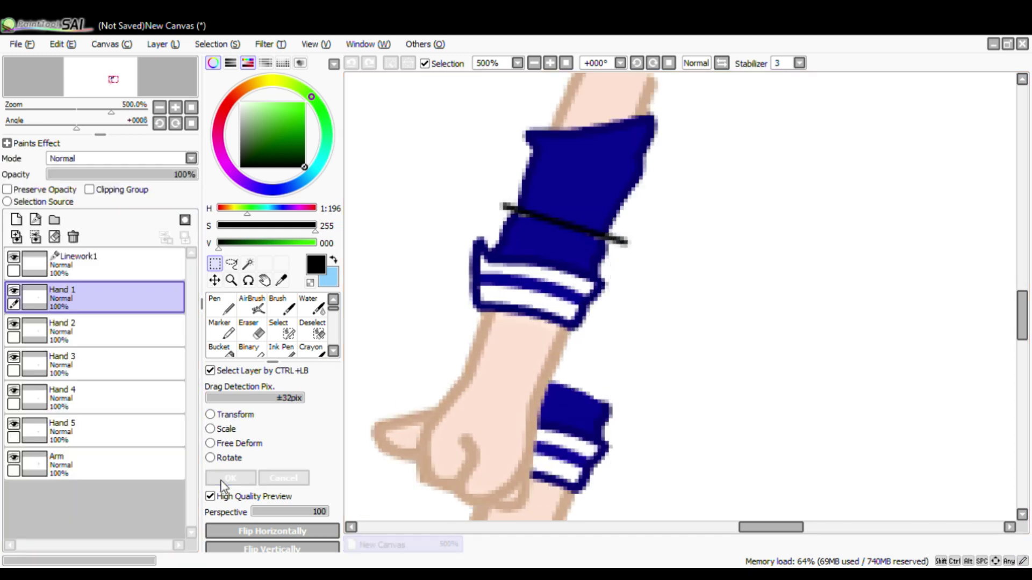
pyautogui.click(14, 291)
pyautogui.click(14, 291)
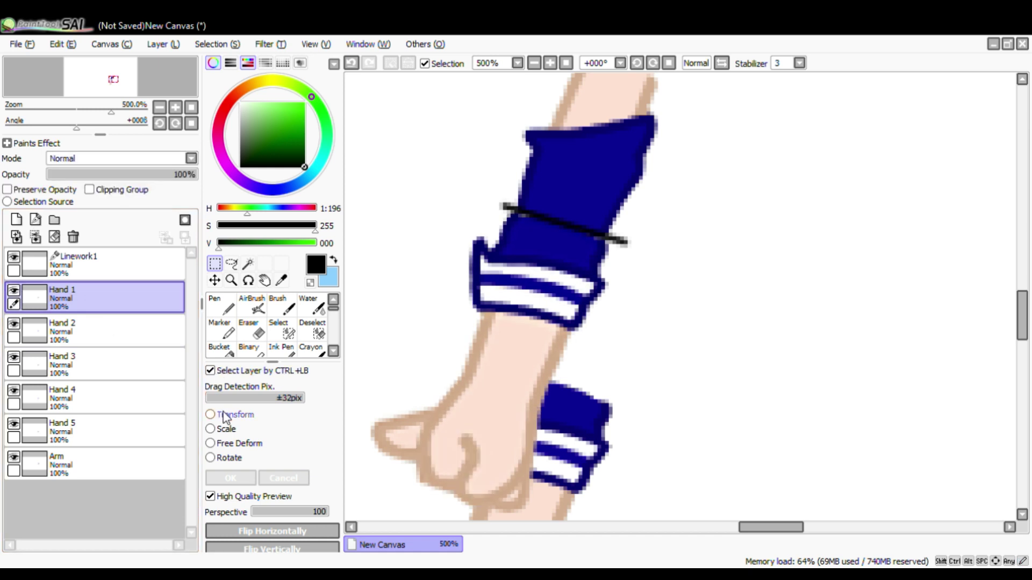
# - Try to nudge Hand 1 slightly and check its position against Hand 2
pyautogui.click(224, 415)
pyautogui.moveTo(498, 309); pyautogui.dragTo(501, 308)
pyautogui.click(226, 478)
pyautogui.click(14, 292)
pyautogui.click(14, 291)
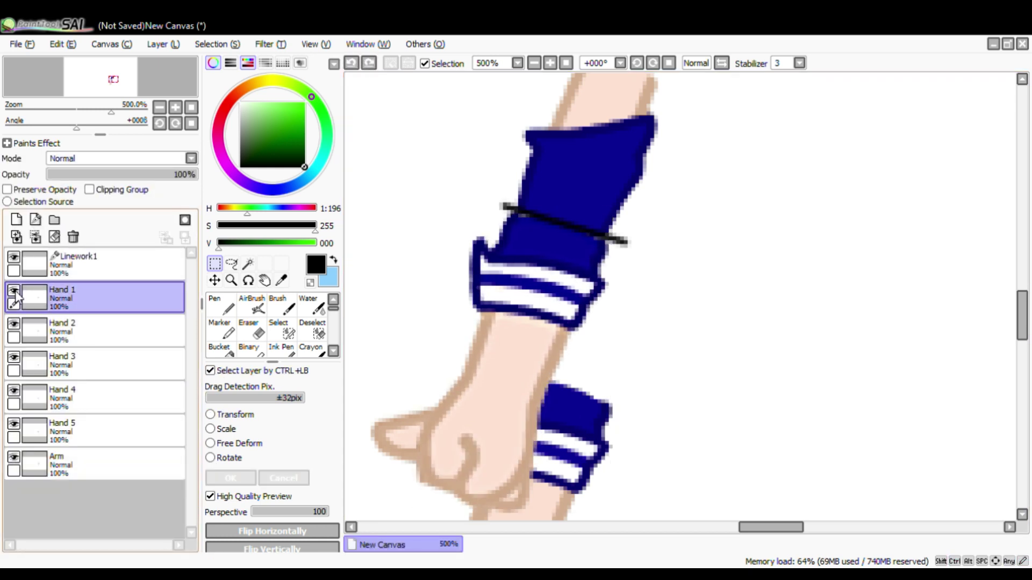
pyautogui.click(15, 292)
pyautogui.click(15, 291)
# - Hide Hand 2 and move Hand 3 up so its sleeve meets the upper arm at the guide line
pyautogui.click(27, 330)
pyautogui.click(15, 324)
pyautogui.click(28, 363)
pyautogui.click(224, 415)
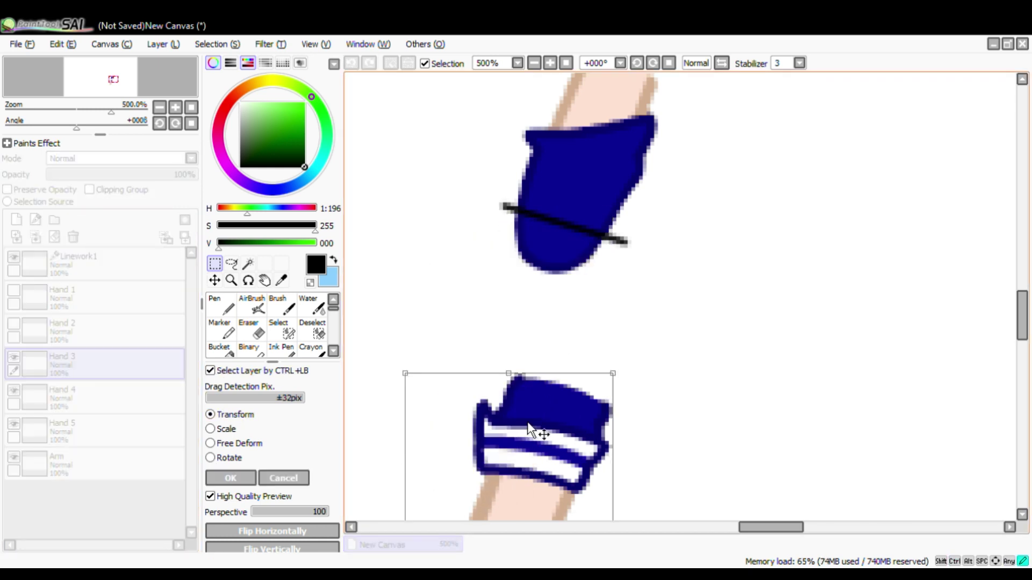
pyautogui.moveTo(527, 421); pyautogui.dragTo(523, 258)
pyautogui.press('Return')
# - Nudge Hand 3 into line with Hand 2, toggling Hand 2's visibility to compare their cuffs
pyautogui.click(14, 324)
pyautogui.click(14, 324)
pyautogui.click(12, 324)
pyautogui.click(11, 324)
pyautogui.click(240, 415)
pyautogui.moveTo(488, 308); pyautogui.dragTo(492, 304)
pyautogui.click(234, 474)
pyautogui.click(14, 324)
pyautogui.click(14, 324)
pyautogui.click(14, 324)
pyautogui.click(14, 324)
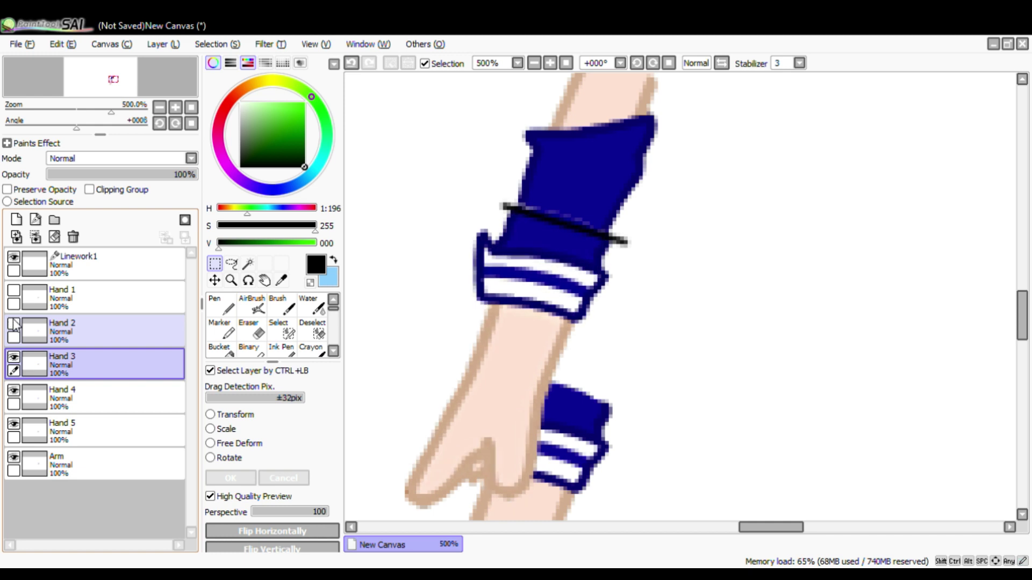
# - Show Hand 2 and lower the guide line layer's opacity to 34%
pyautogui.click(14, 324)
pyautogui.click(107, 264)
pyautogui.moveTo(182, 175); pyautogui.dragTo(114, 175)
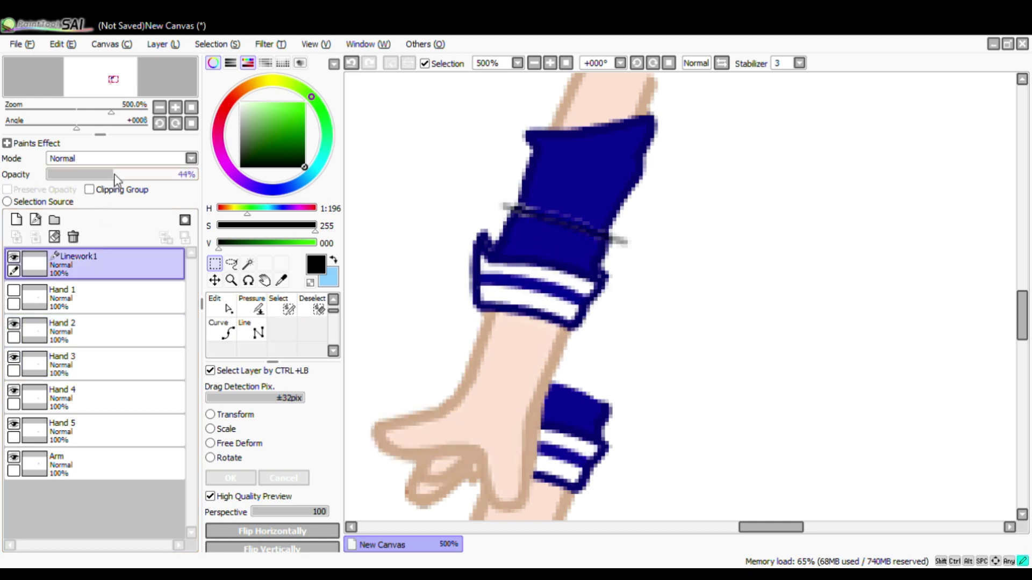
# - Nudge Hand 3 again to match the faded guide line, comparing its sleeve with Hand 2
pyautogui.click(13, 358)
pyautogui.click(14, 324)
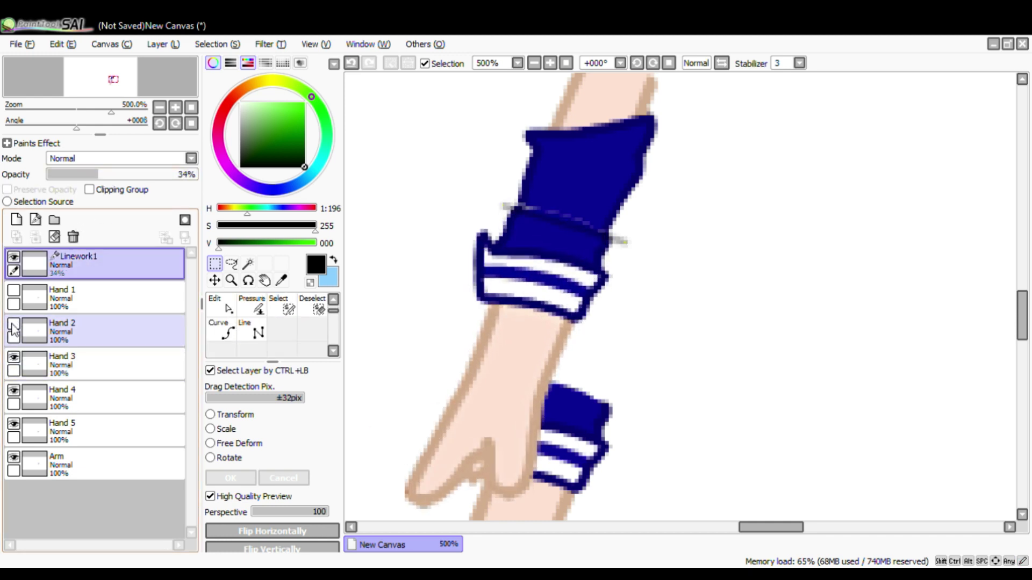
pyautogui.click(13, 326)
pyautogui.click(220, 414)
pyautogui.click(284, 478)
pyautogui.click(118, 368)
pyautogui.click(228, 416)
pyautogui.scroll(7, 515, 233)
pyautogui.moveTo(495, 289); pyautogui.dragTo(489, 300)
pyautogui.scroll(-5, 488, 298)
pyautogui.click(230, 479)
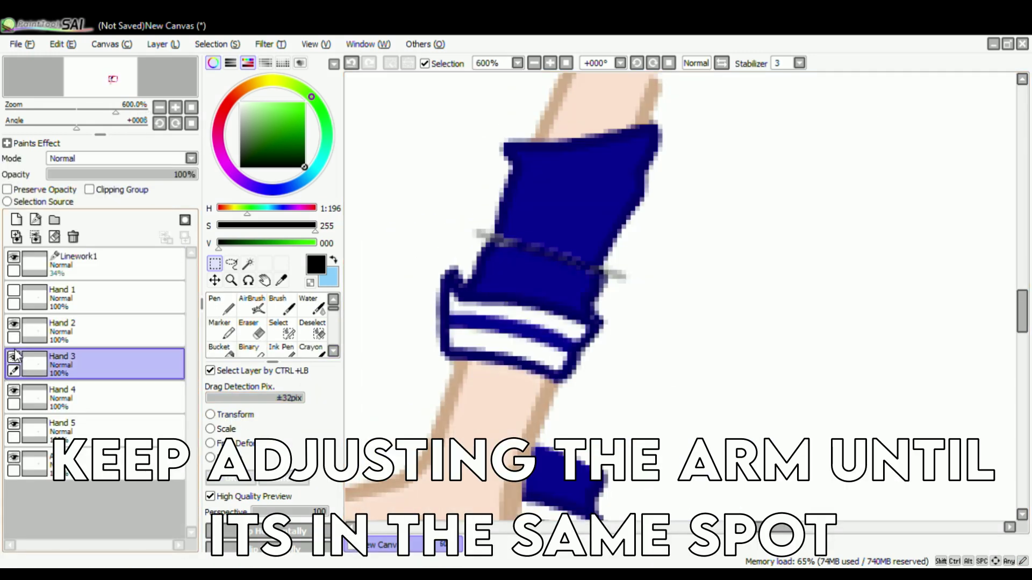
pyautogui.click(14, 357)
pyautogui.click(14, 324)
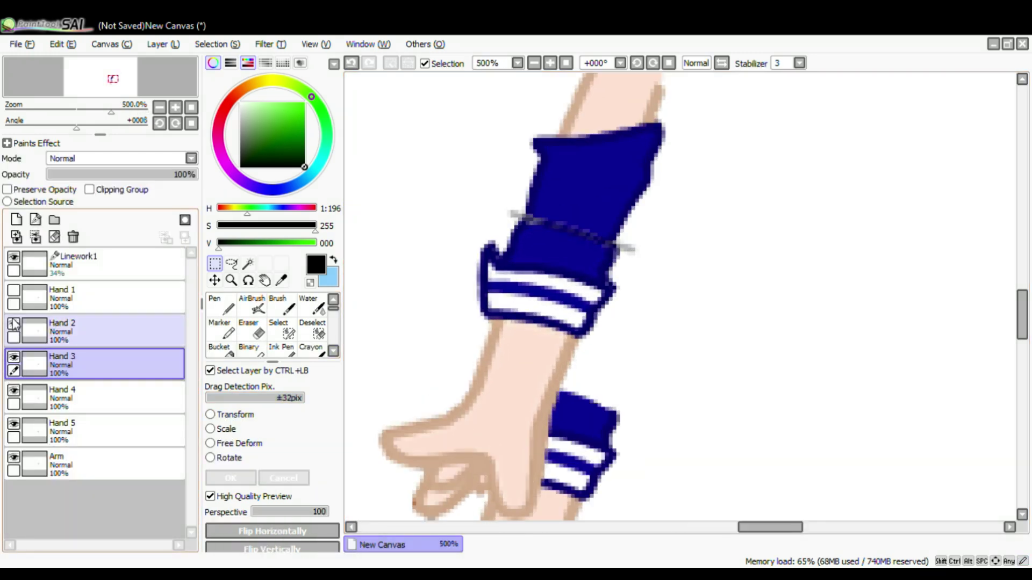
# - Reposition Hand 2 in small moves so its cuff coincides with Hand 3 and the guide line
pyautogui.click(102, 334)
pyautogui.click(228, 415)
pyautogui.moveTo(525, 321); pyautogui.dragTo(527, 327)
pyautogui.click(240, 475)
pyautogui.click(12, 324)
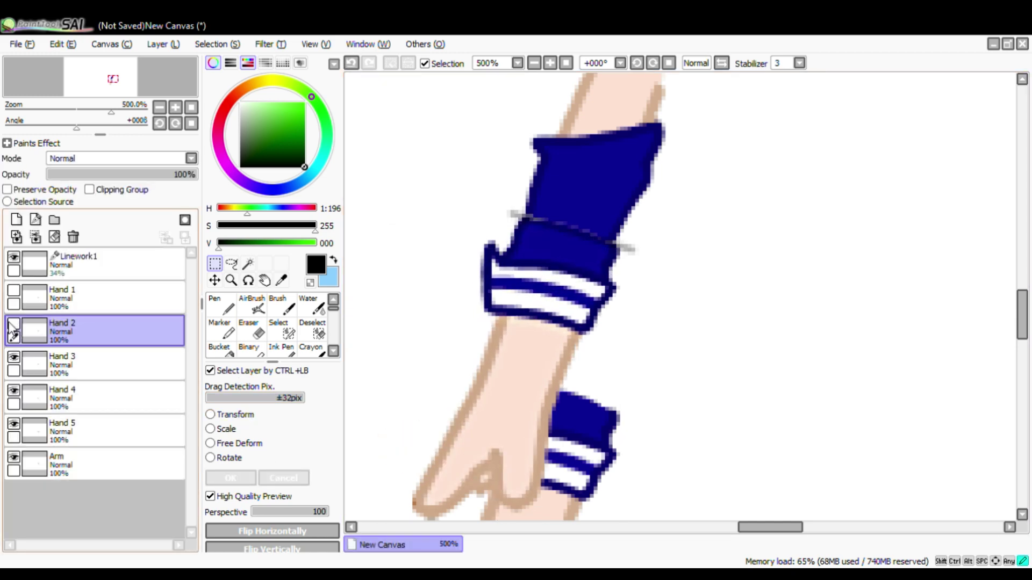
pyautogui.hotkey('ctrl', 't')
pyautogui.scroll(5, 491, 226)
pyautogui.moveTo(492, 369); pyautogui.dragTo(499, 314)
pyautogui.press('Return')
pyautogui.scroll(-5, 496, 202)
# - Nudge Hand 1 to match the guide line and toggle its visibility to compare it with Hand 2
pyautogui.click(118, 268)
pyautogui.click(122, 323)
pyautogui.click(118, 299)
pyautogui.click(240, 415)
pyautogui.scroll(4, 556, 174)
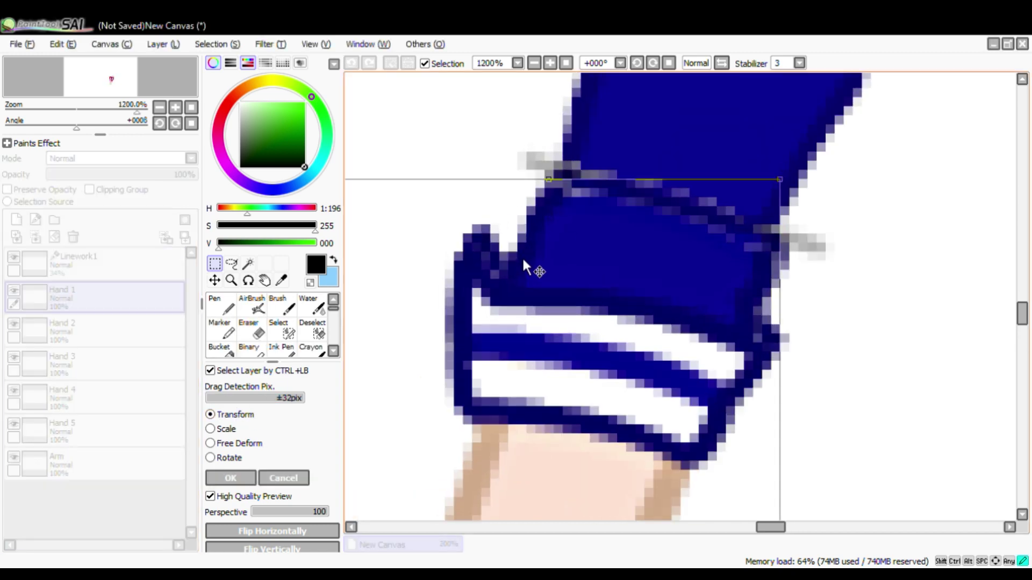
pyautogui.scroll(-2, 525, 263)
pyautogui.moveTo(484, 331); pyautogui.dragTo(488, 323)
pyautogui.click(237, 477)
pyautogui.click(14, 290)
pyautogui.moveTo(719, 285); pyautogui.dragTo(736, 253)
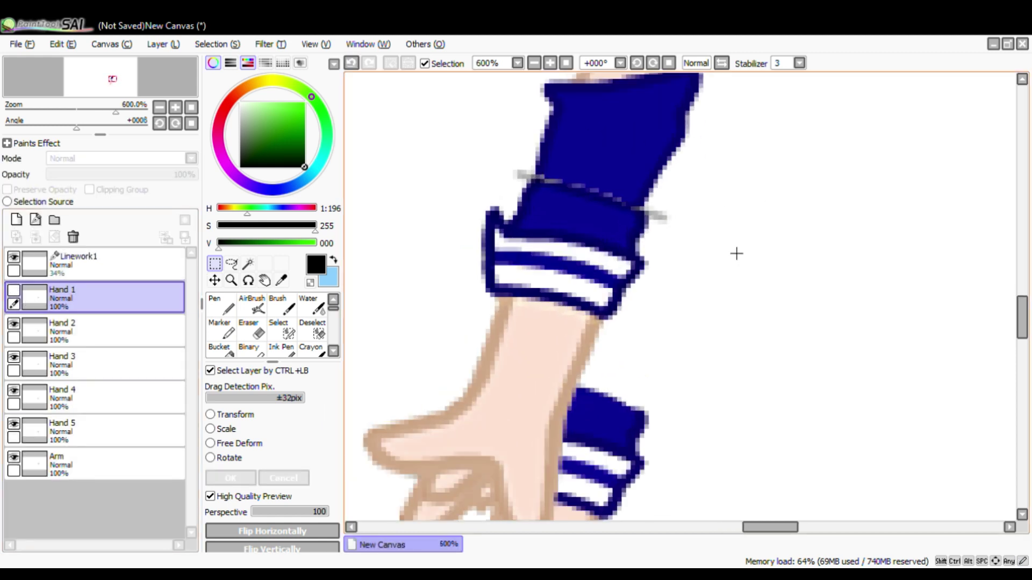
pyautogui.click(14, 291)
pyautogui.click(14, 291)
# - Hide Hand 2 and Hand 3, and move Hand 4 up so its sleeve meets the upper arm
pyautogui.click(56, 332)
pyautogui.scroll(-2, 537, 161)
pyautogui.click(14, 324)
pyautogui.click(58, 366)
pyautogui.click(60, 430)
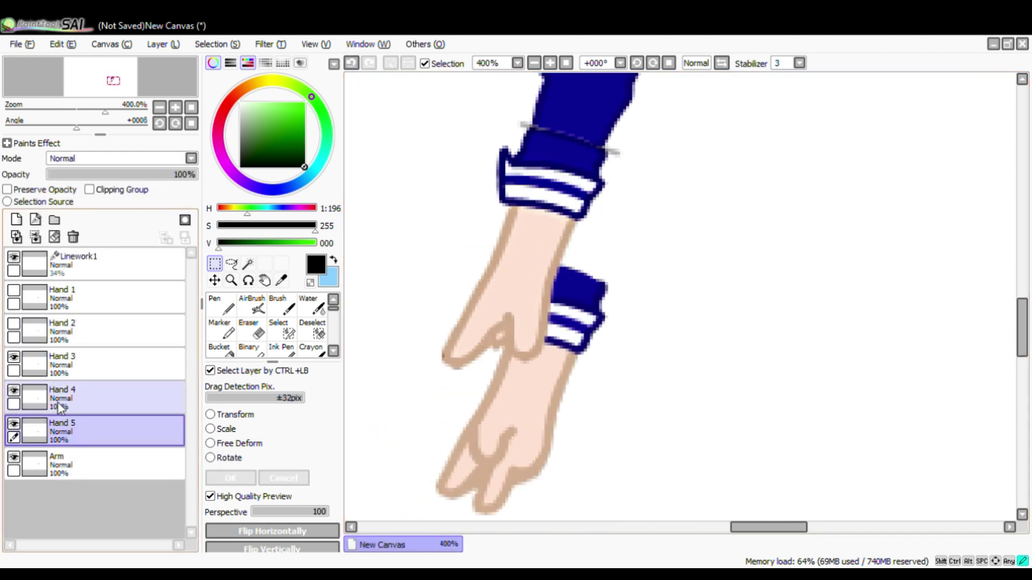
pyautogui.click(58, 403)
pyautogui.click(14, 357)
pyautogui.click(233, 414)
pyautogui.scroll(-5, 521, 316)
pyautogui.scroll(6, 522, 311)
pyautogui.moveTo(538, 386); pyautogui.dragTo(539, 225)
pyautogui.click(231, 477)
# - Show Hand 3 and lower its opacity to 41%
pyautogui.click(14, 357)
pyautogui.click(73, 363)
pyautogui.moveTo(114, 175); pyautogui.dragTo(111, 173)
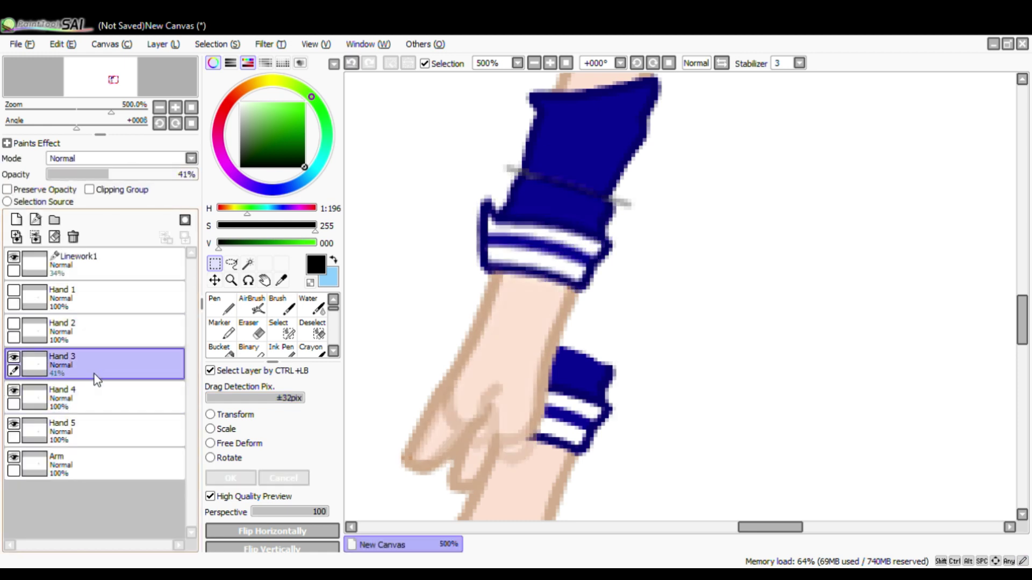
# - Lower Hand 3's opacity to 0% and nudge Hand 4 up so its sleeve edge matches the guide line
pyautogui.moveTo(97, 379); pyautogui.dragTo(97, 411)
pyautogui.moveTo(86, 352); pyautogui.dragTo(86, 351)
pyautogui.moveTo(102, 176); pyautogui.dragTo(43, 162)
pyautogui.click(108, 388)
pyautogui.hotkey('ctrl', 't')
pyautogui.scroll(1, 551, 181)
pyautogui.scroll(4, 547, 181)
pyautogui.moveTo(518, 193); pyautogui.dragTo(518, 184)
pyautogui.click(227, 479)
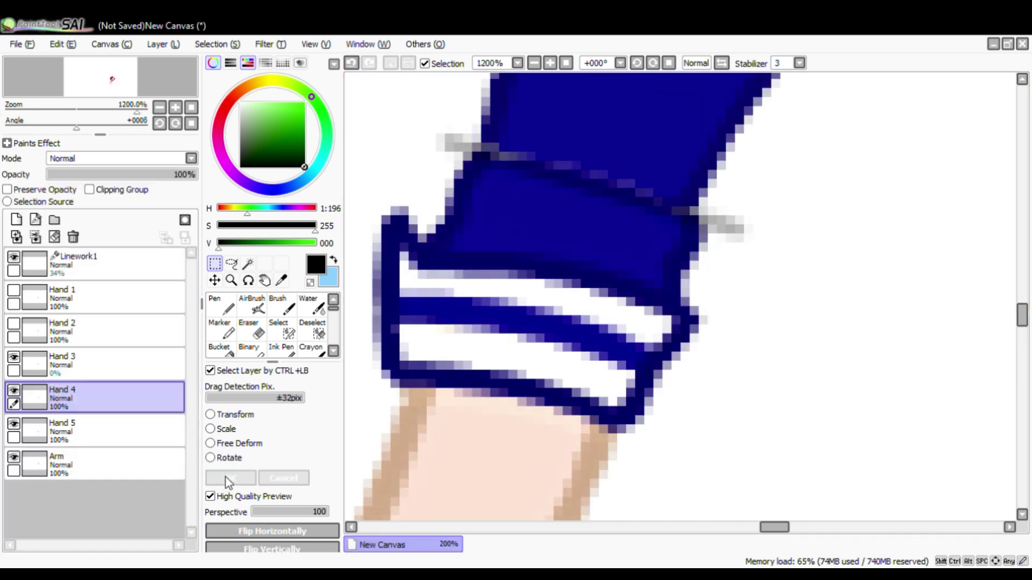
# - Restore Hand 3's opacity to 100% and hide Hand 3 and Hand 4
pyautogui.scroll(-5, 508, 285)
pyautogui.click(108, 367)
pyautogui.moveTo(135, 175); pyautogui.dragTo(233, 179)
pyautogui.click(14, 357)
pyautogui.click(54, 430)
pyautogui.scroll(-2, 549, 223)
pyautogui.click(59, 399)
pyautogui.click(14, 391)
# - Move Hand 5 up in small adjustments until its sleeve meets the upper arm at the guide line
pyautogui.click(60, 429)
pyautogui.click(245, 415)
pyautogui.scroll(2, 475, 333)
pyautogui.moveTo(530, 371); pyautogui.dragTo(525, 216)
pyautogui.scroll(6, 570, 161)
pyautogui.moveTo(470, 369); pyautogui.dragTo(471, 334)
pyautogui.scroll(-3, 551, 261)
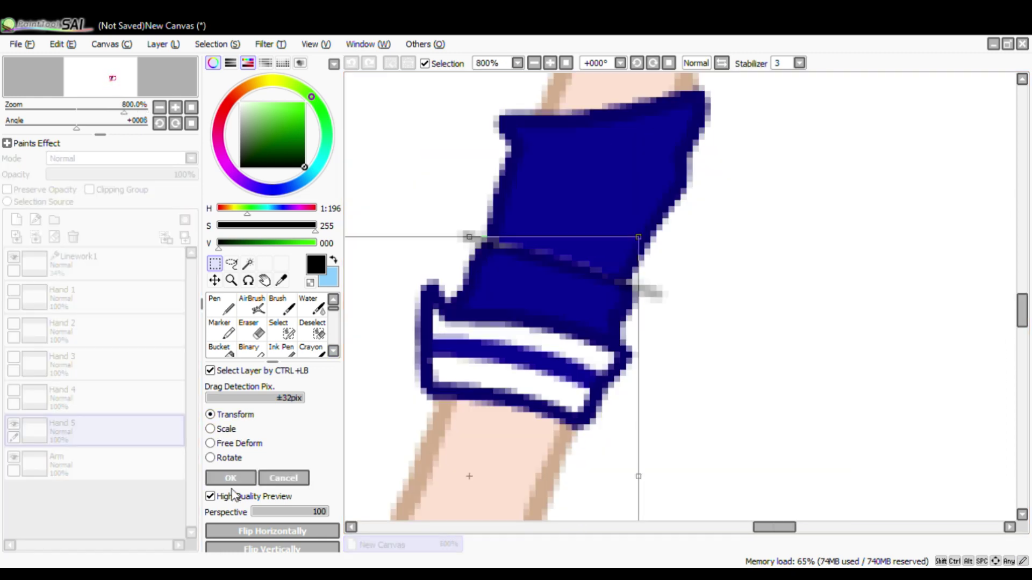
pyautogui.scroll(2, 536, 456)
pyautogui.scroll(-2, 530, 368)
pyautogui.scroll(1, 503, 375)
pyautogui.moveTo(502, 365); pyautogui.dragTo(503, 358)
pyautogui.press('Return')
pyautogui.scroll(-5, 524, 293)
pyautogui.moveTo(523, 323); pyautogui.dragTo(630, 248)
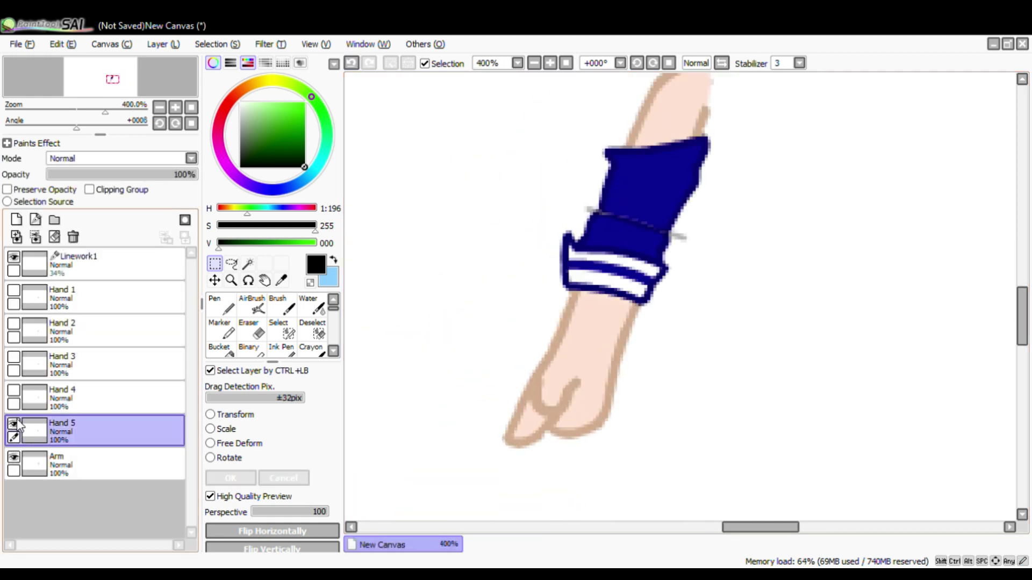
# - Show Hand 4 and Hand 3 together with Hand 5 to compare their alignment
pyautogui.click(13, 391)
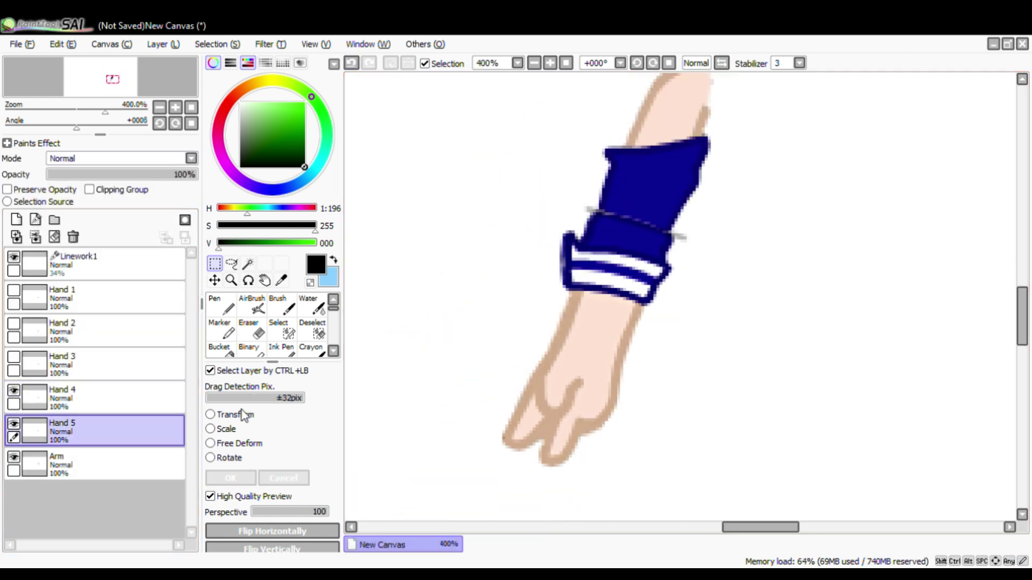
pyautogui.scroll(4, 461, 260)
pyautogui.hotkey('ctrl', 't')
pyautogui.click(283, 478)
pyautogui.scroll(-5, 529, 245)
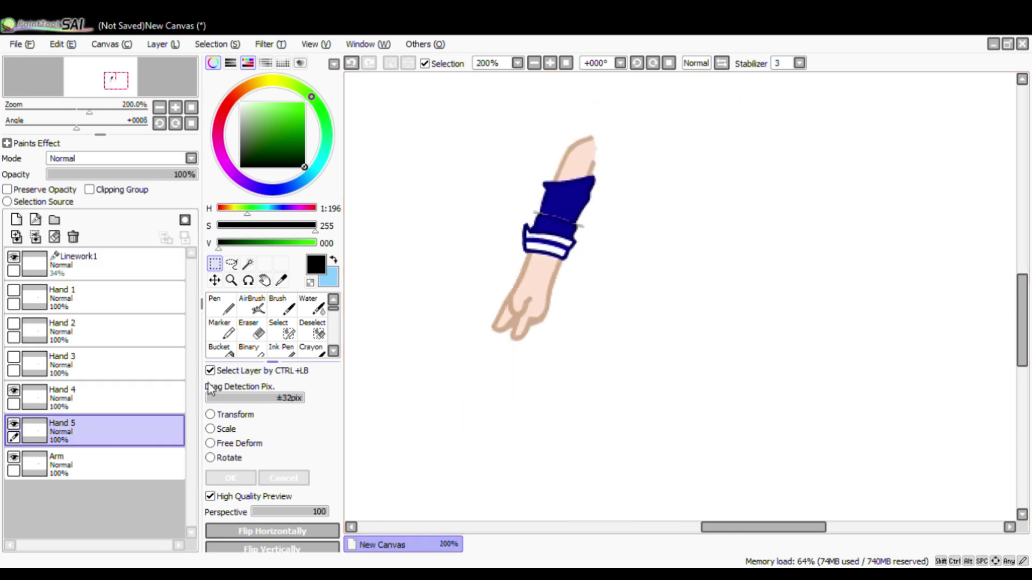
pyautogui.click(14, 357)
# - Try a small move of Hand 3 to match the other hands, compare by toggling its visibility, and undo the move
pyautogui.hotkey('ctrl', 't')
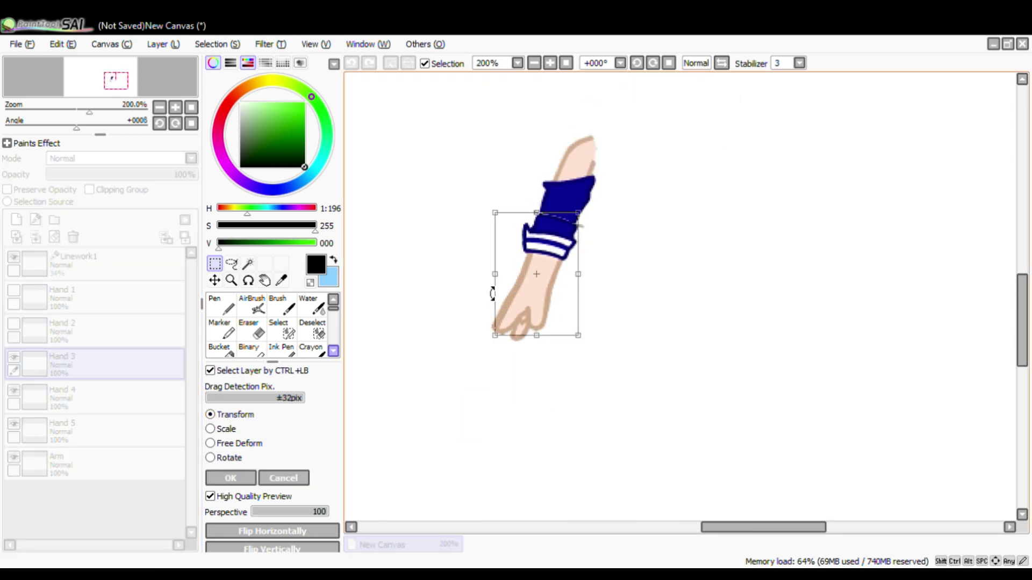
pyautogui.scroll(3, 529, 352)
pyautogui.click(232, 477)
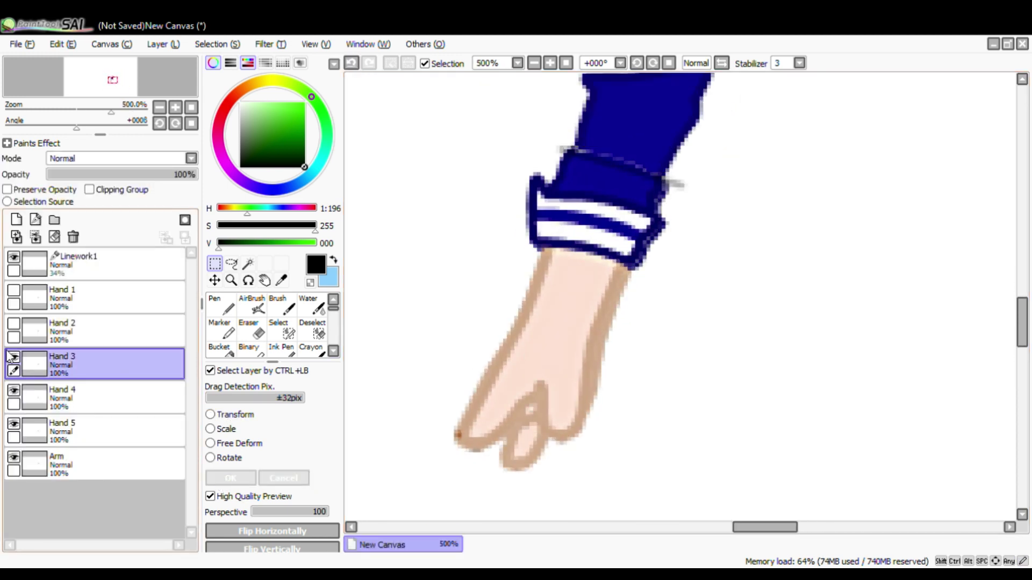
pyautogui.click(15, 358)
pyautogui.click(15, 358)
pyautogui.hotkey('ctrl', 'z')
pyautogui.click(13, 359)
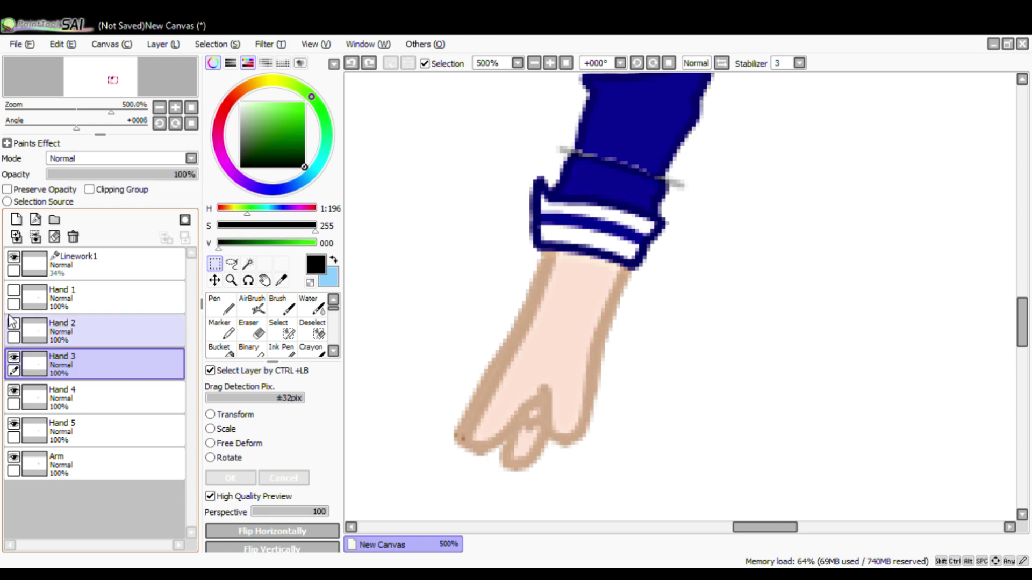
# - Delete the Linework1 guide layer and make all the hand layers visible
pyautogui.click(108, 263)
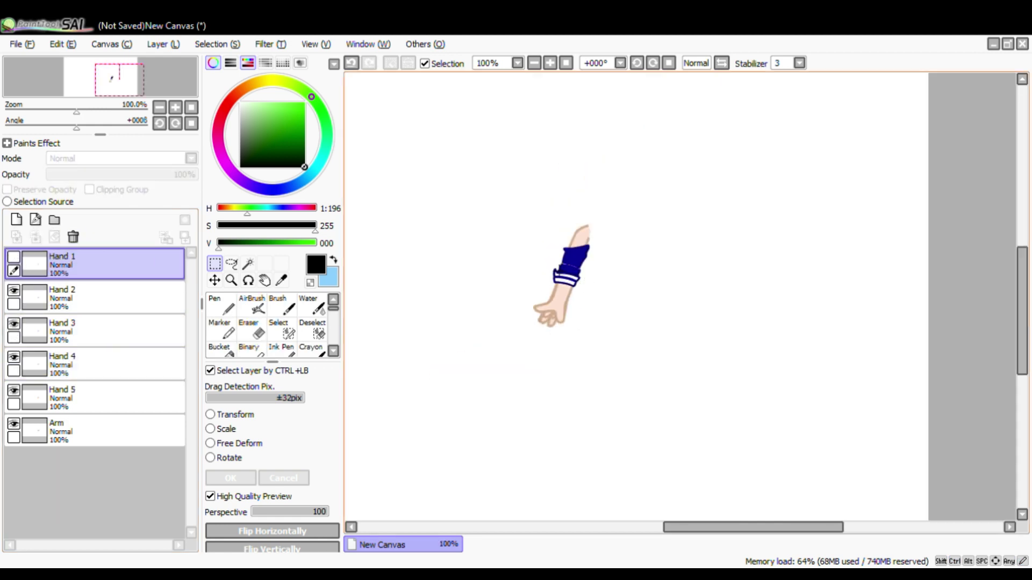
pyautogui.hotkey('ctrl', '+')
pyautogui.hotkey('ctrl', '+')
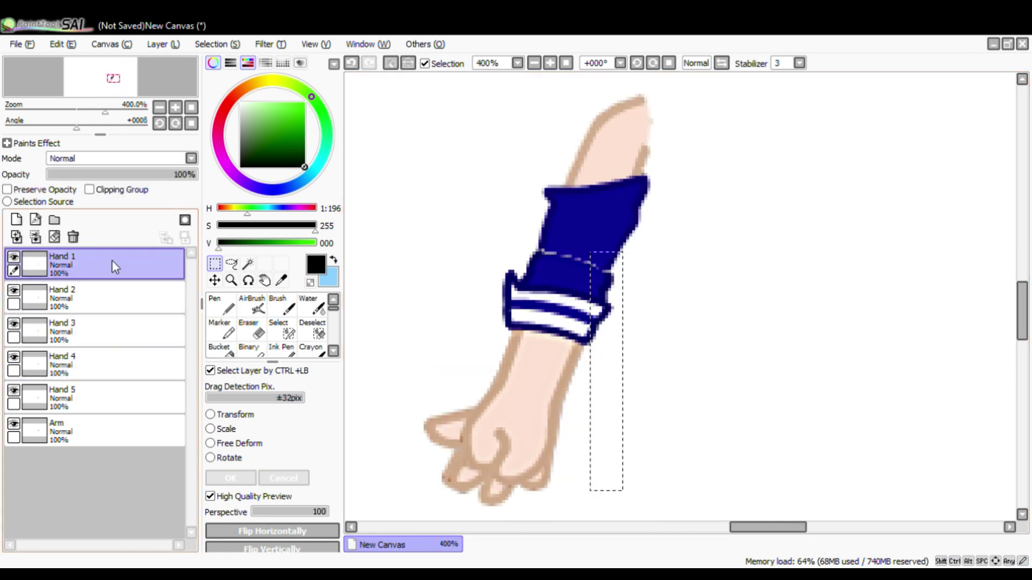
# - Preserve opacity on Hand 1 to Hand 5 and paint the pale seam across each sleeve dark blue with a size 9 pen
pyautogui.click(219, 303)
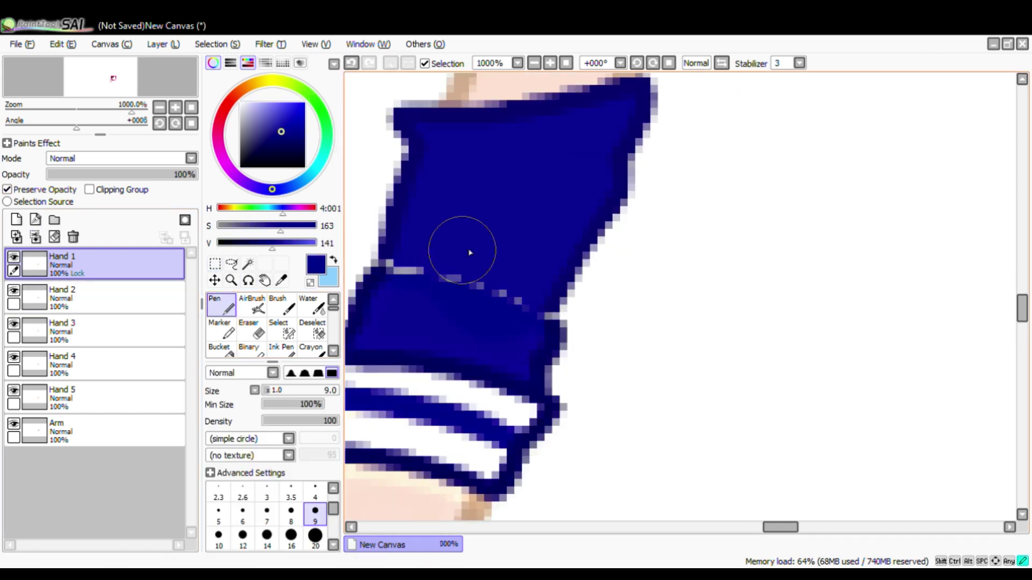
pyautogui.hotkey('ctrl', 'z')
pyautogui.click(108, 298)
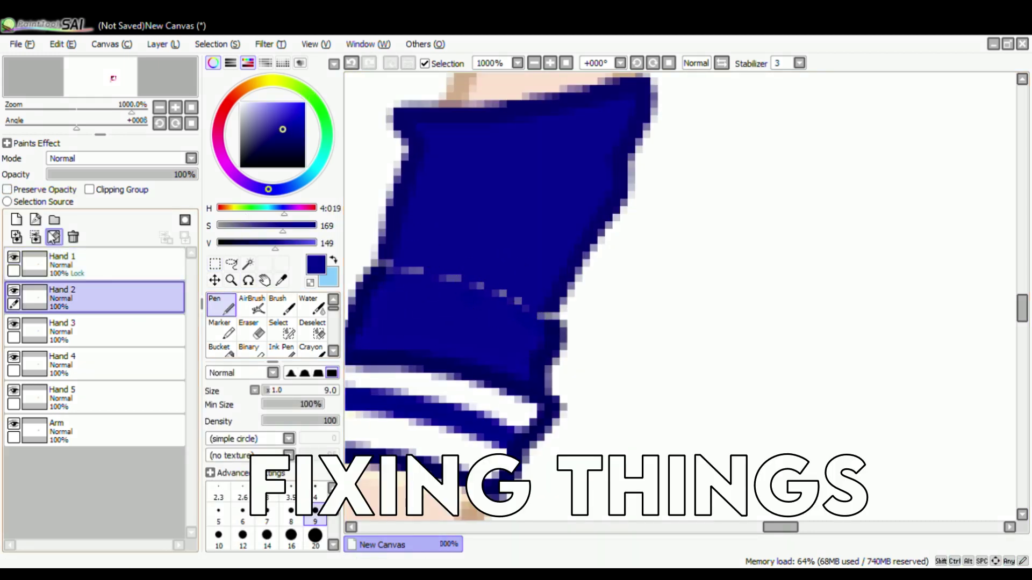
pyautogui.click(107, 331)
pyautogui.click(7, 189)
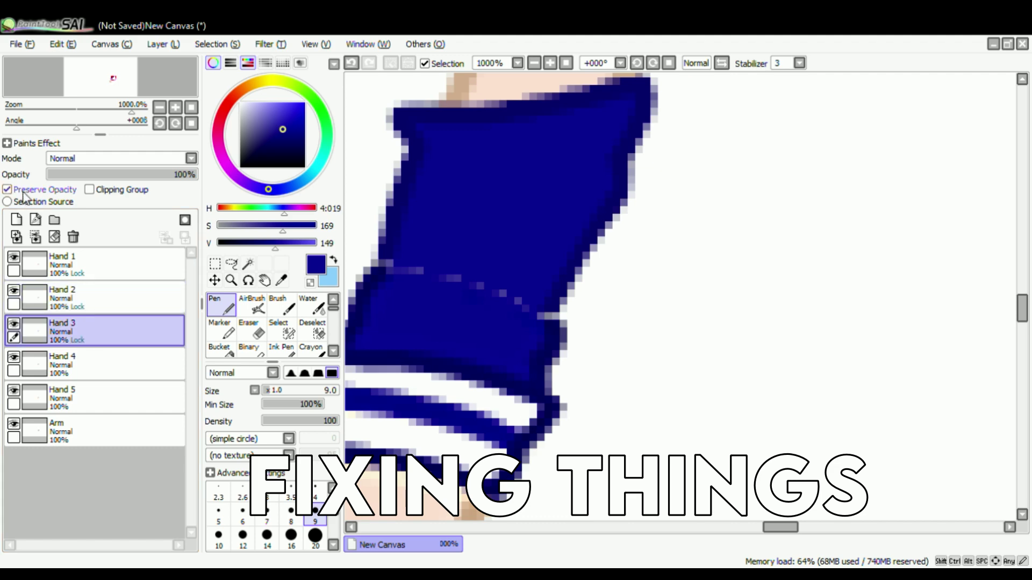
pyautogui.click(107, 364)
pyautogui.click(30, 190)
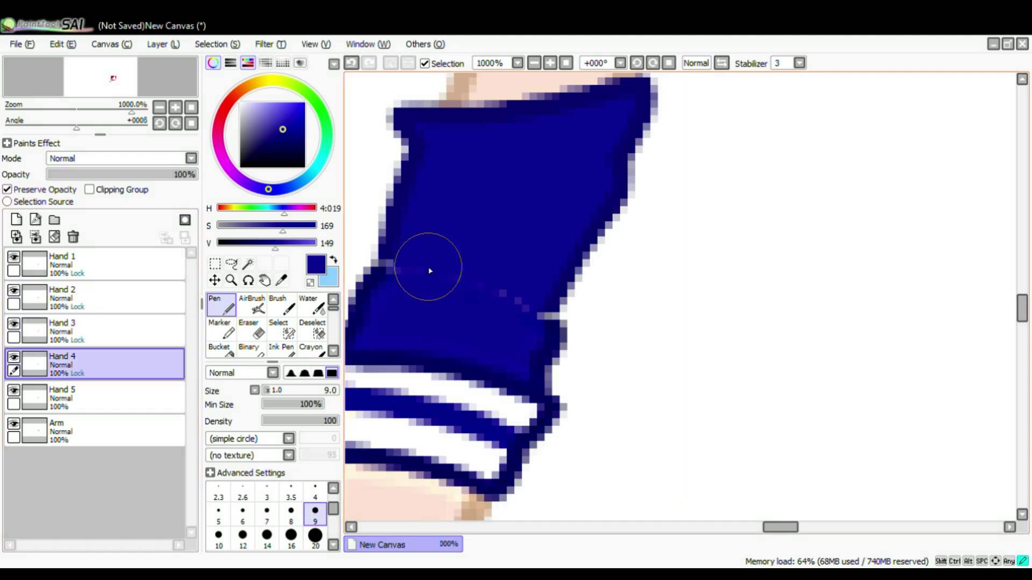
pyautogui.click(108, 397)
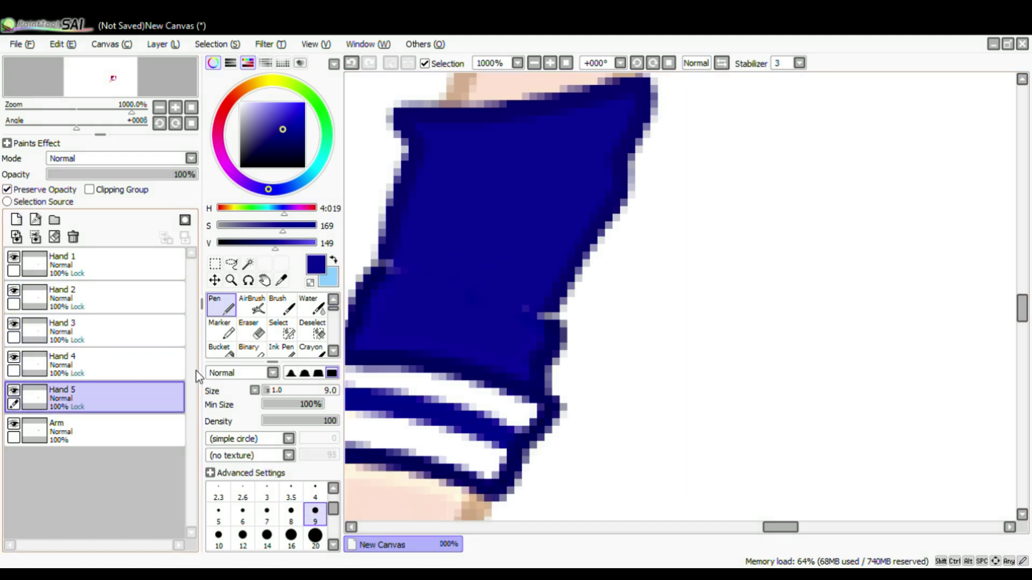
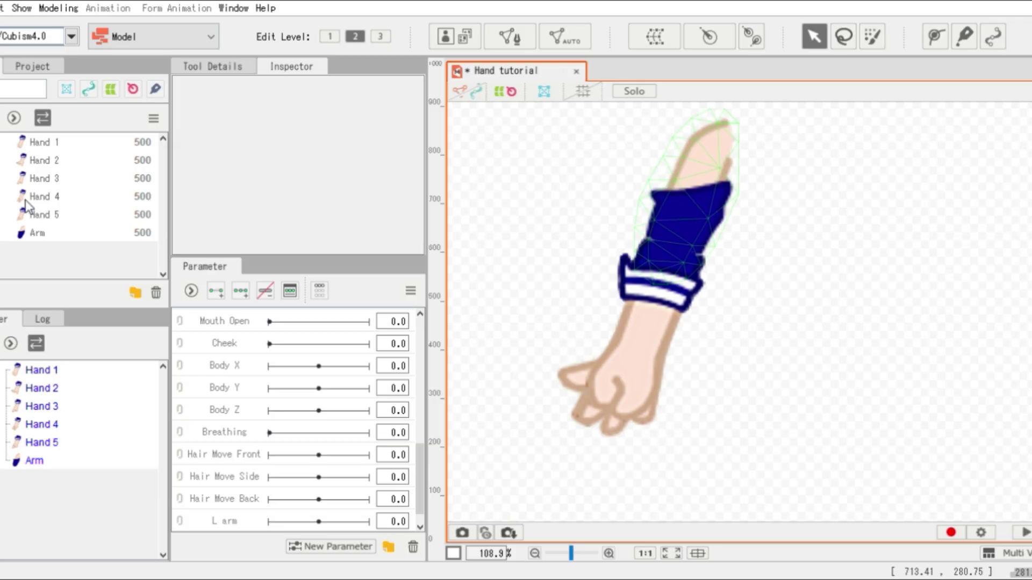
# - Switch to the Hand tutorial model in Live2D Cubism and draw a rotation deformer for the arm and all hands, from shoulder to fingers
pyautogui.scroll(-1, 290, 492)
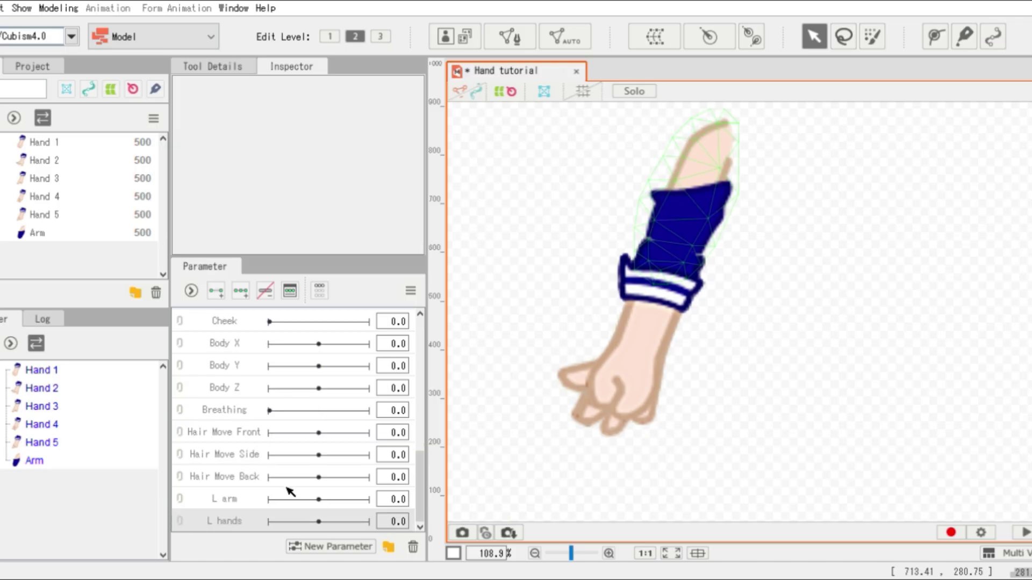
pyautogui.click(692, 188)
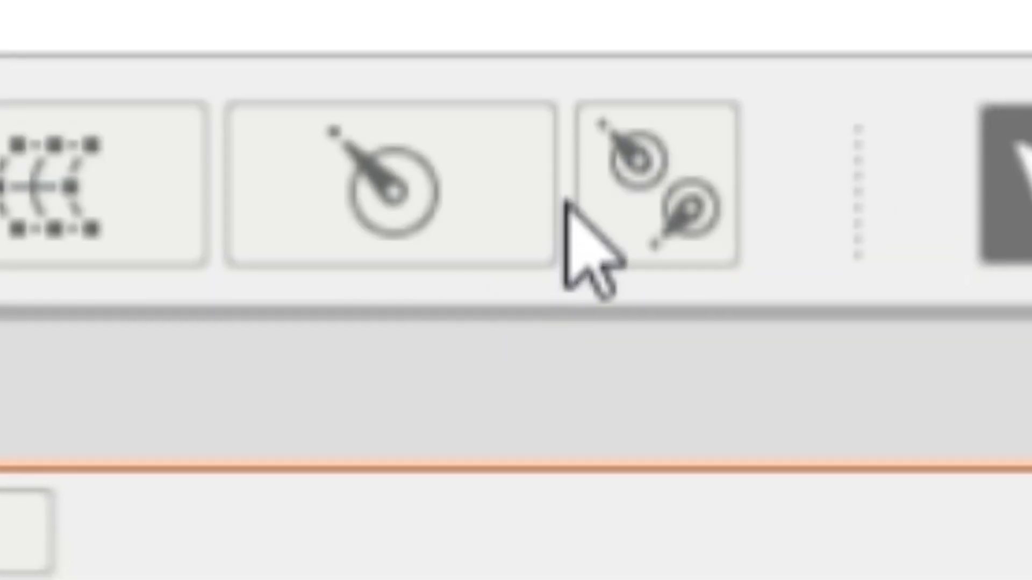
pyautogui.click(618, 215)
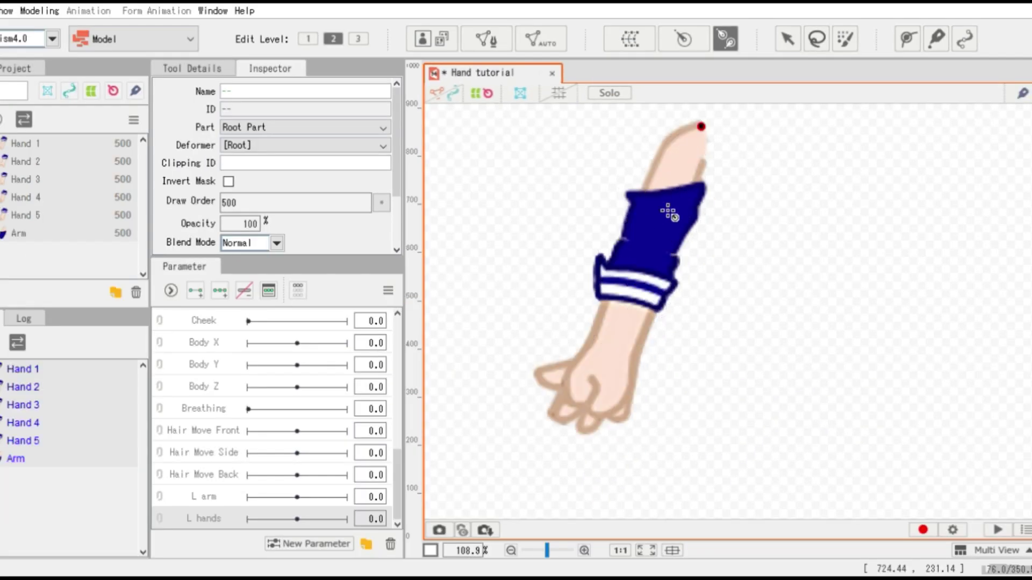
pyautogui.click(595, 411)
pyautogui.scroll(-5, 629, 289)
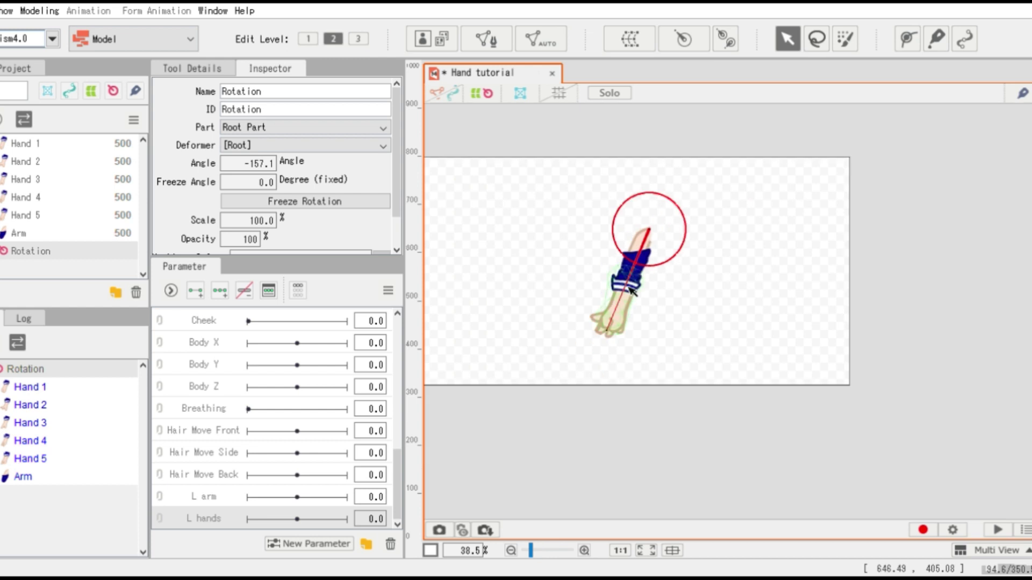
pyautogui.scroll(5, 656, 281)
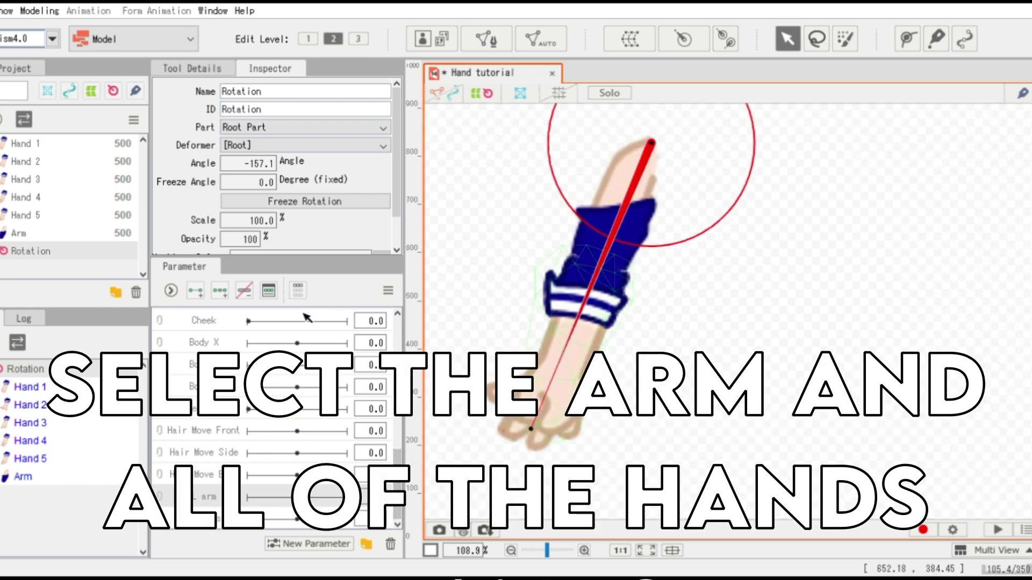
# - Add three keys to the L arm parameter and rotate the whole arm in opposite directions at 30 and -30
pyautogui.click(220, 291)
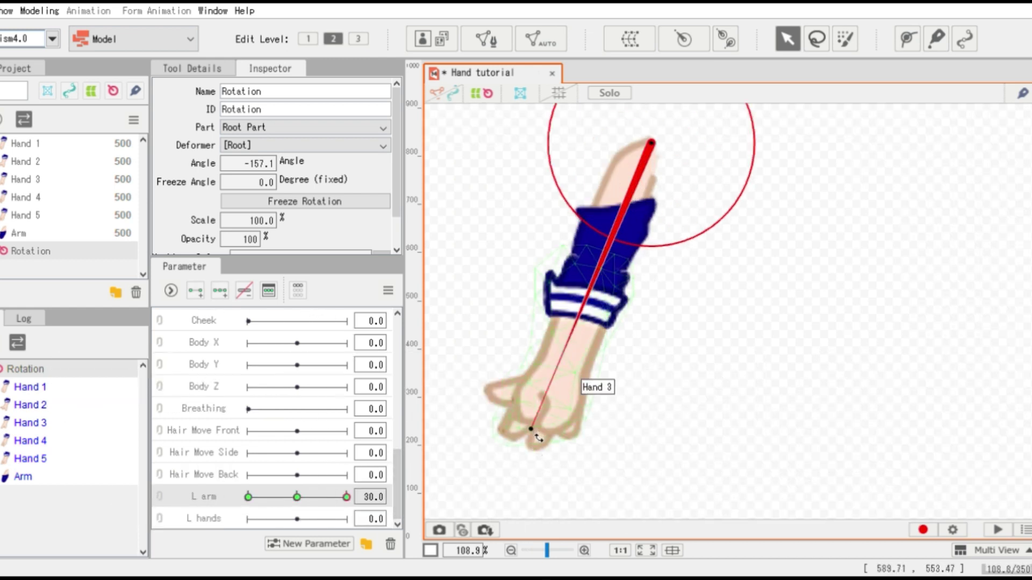
pyautogui.moveTo(887, 366); pyautogui.dragTo(948, 142)
pyautogui.moveTo(346, 497); pyautogui.dragTo(189, 504)
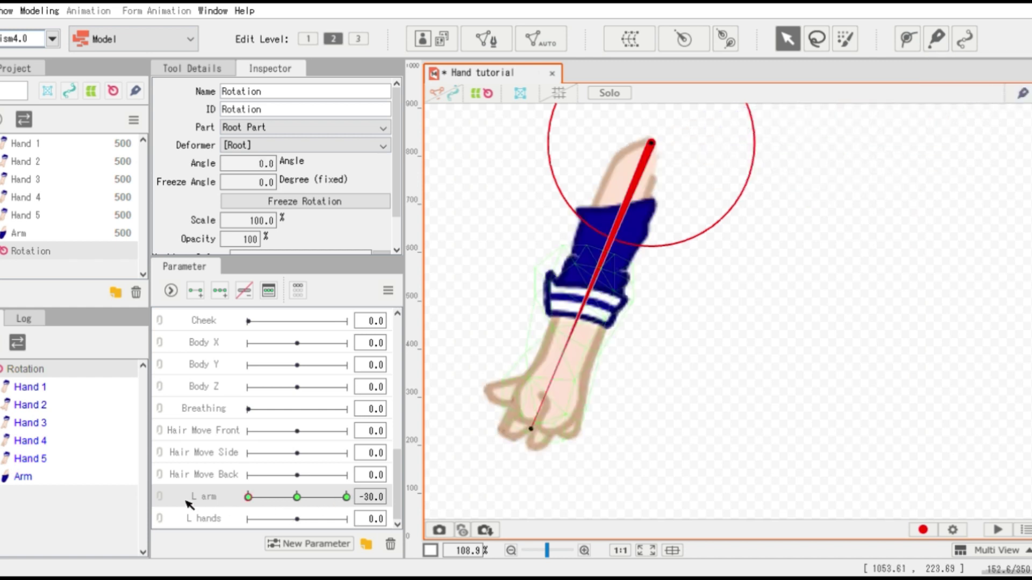
pyautogui.moveTo(564, 409); pyautogui.dragTo(366, 153)
pyautogui.click(767, 313)
# - Sweep the L arm parameter to preview the arm rotation and reset it to 0
pyautogui.moveTo(248, 497); pyautogui.dragTo(285, 509)
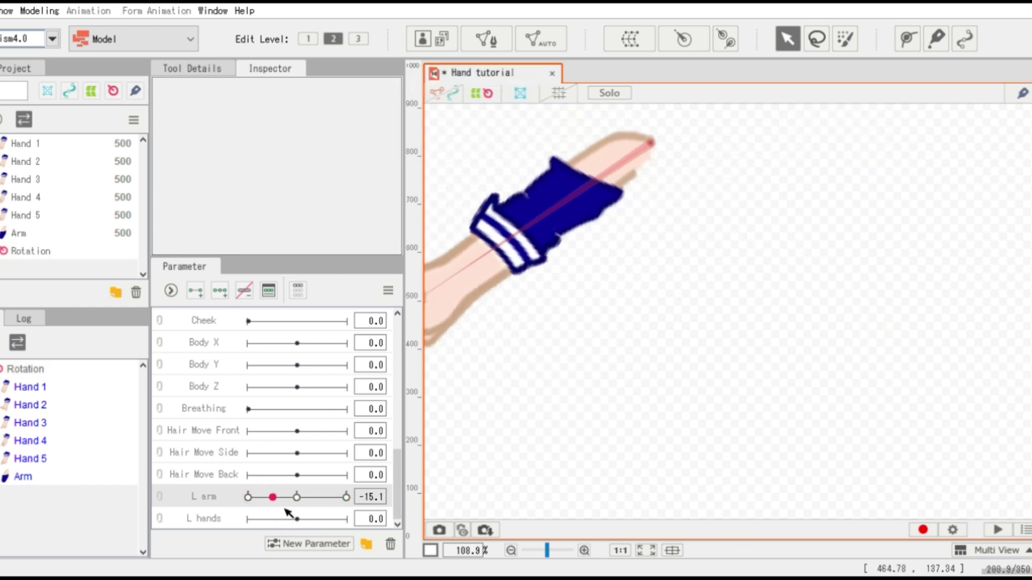
pyautogui.click(380, 504)
pyautogui.write('0')
pyautogui.press('Return')
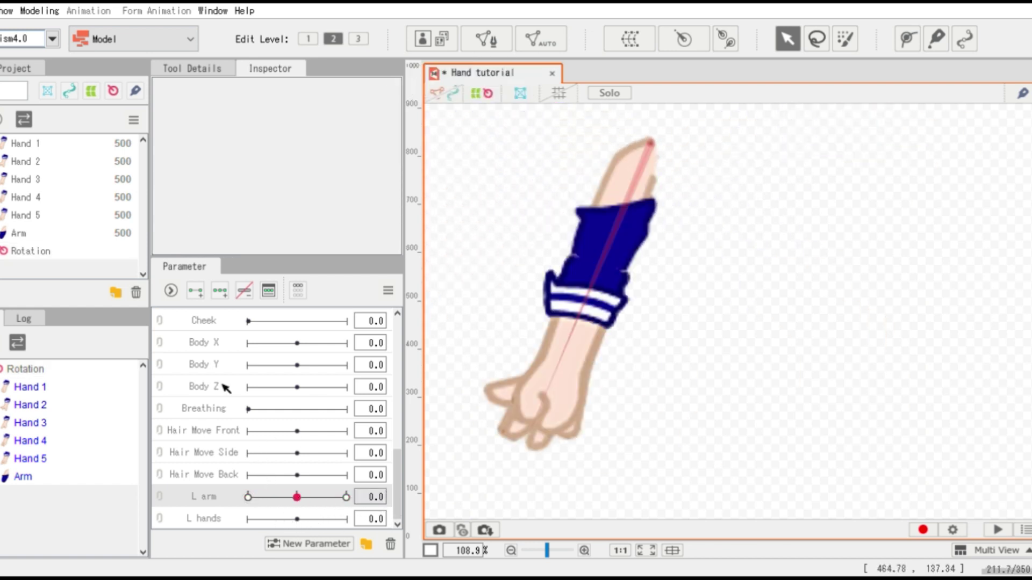
# - Select Hand 1 to Hand 5 and draw a second rotation deformer from the elbow to the fingers
pyautogui.click(63, 215)
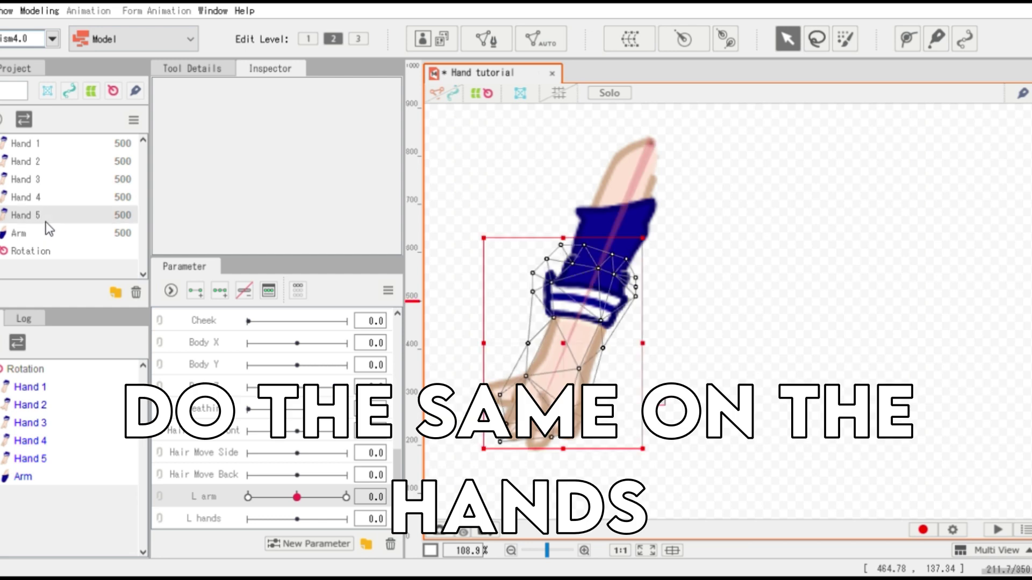
pyautogui.keyDown('shift'); pyautogui.click(39, 146); pyautogui.keyUp('shift')
pyautogui.click(725, 38)
pyautogui.moveTo(600, 267); pyautogui.dragTo(525, 436)
pyautogui.click(788, 39)
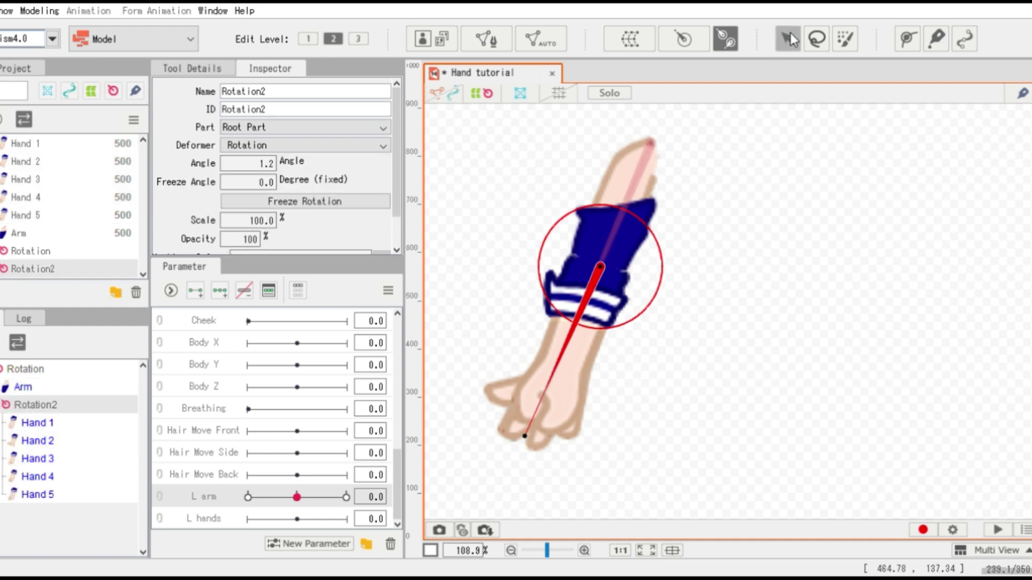
# - Add three keys to L hands and rotate the hand deformer to about -177° at 30 and about 145° at -30
pyautogui.click(218, 525)
pyautogui.click(218, 290)
pyautogui.moveTo(529, 435); pyautogui.dragTo(691, 105)
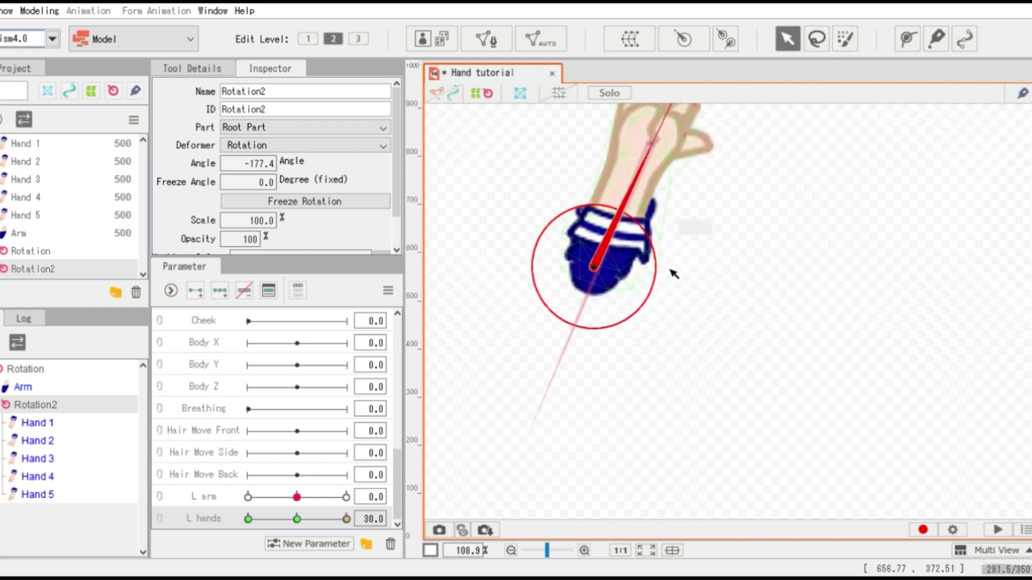
pyautogui.scroll(-5, 691, 177)
pyautogui.scroll(3, 694, 215)
pyautogui.moveTo(669, 258); pyautogui.dragTo(709, 290)
pyautogui.moveTo(344, 521); pyautogui.dragTo(247, 519)
pyautogui.moveTo(552, 482); pyautogui.dragTo(597, 280)
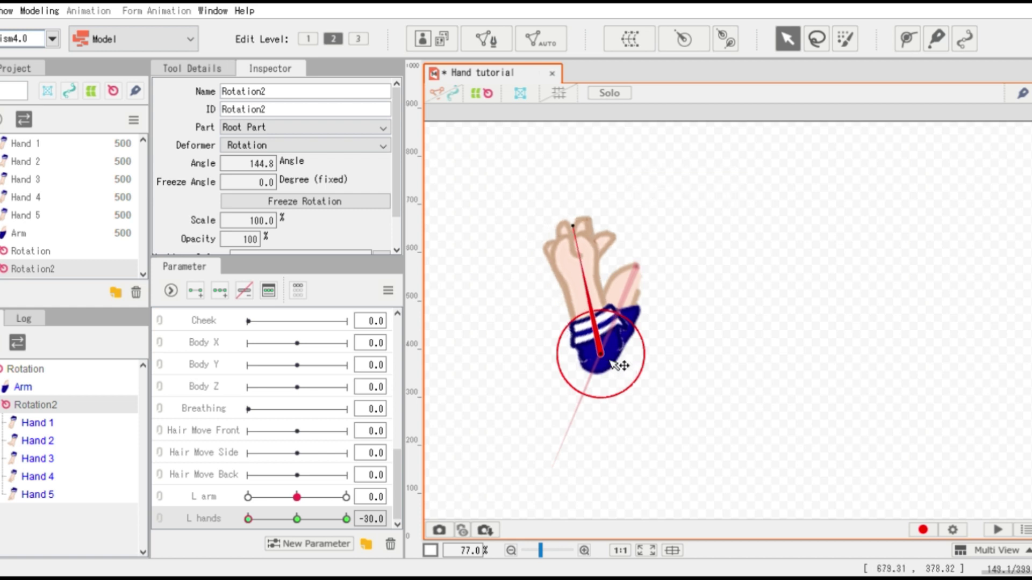
# - Sweep the L hands parameter to preview the forearm rotation and reset it to 0
pyautogui.click(702, 378)
pyautogui.moveTo(247, 519); pyautogui.dragTo(274, 519)
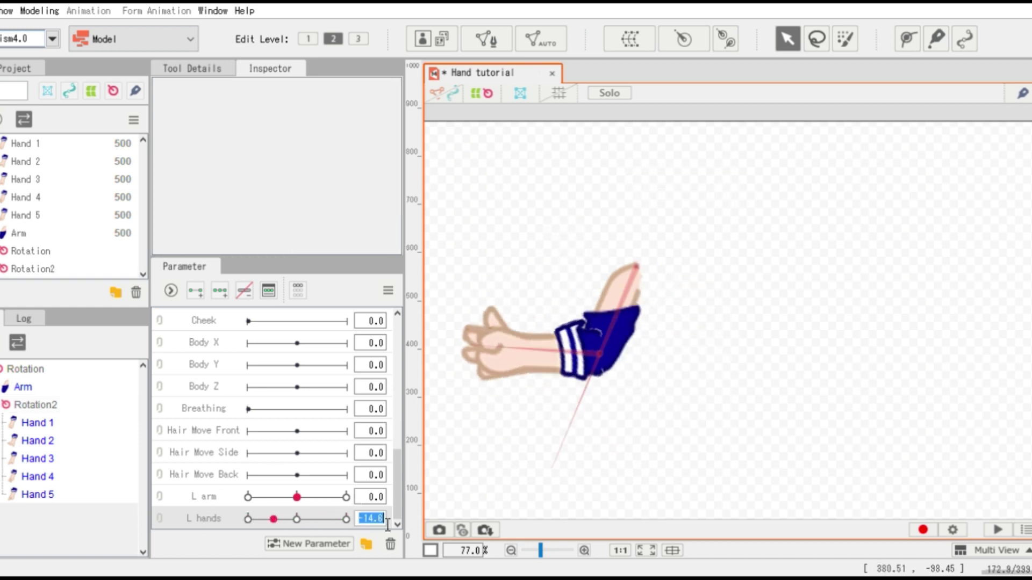
pyautogui.write('0')
pyautogui.press('Return')
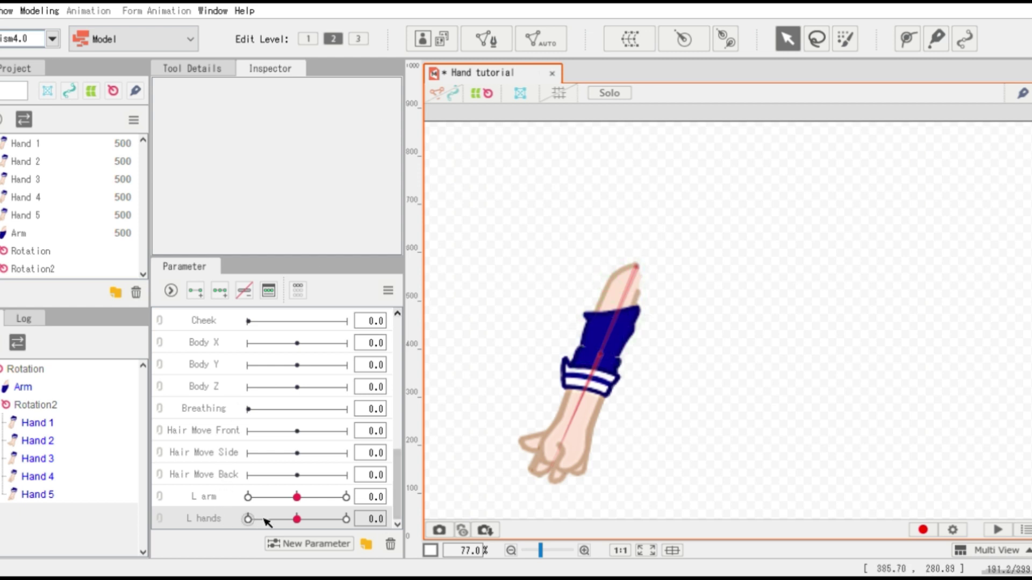
pyautogui.click(453, 322)
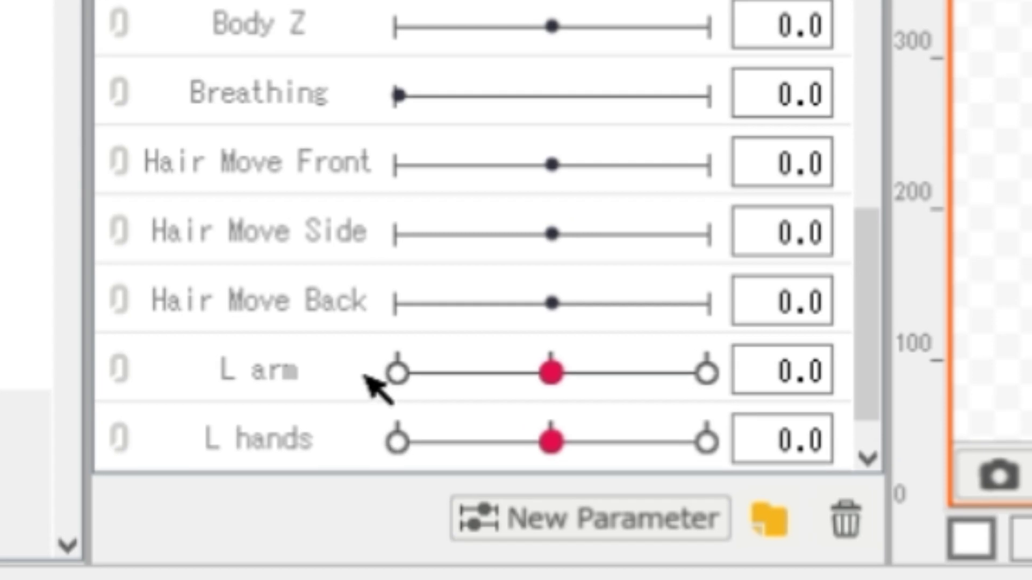
# - Select Hand 1 and add a key for it at 50 on the Hand Changes parameter
pyautogui.scroll(-2, 230, 508)
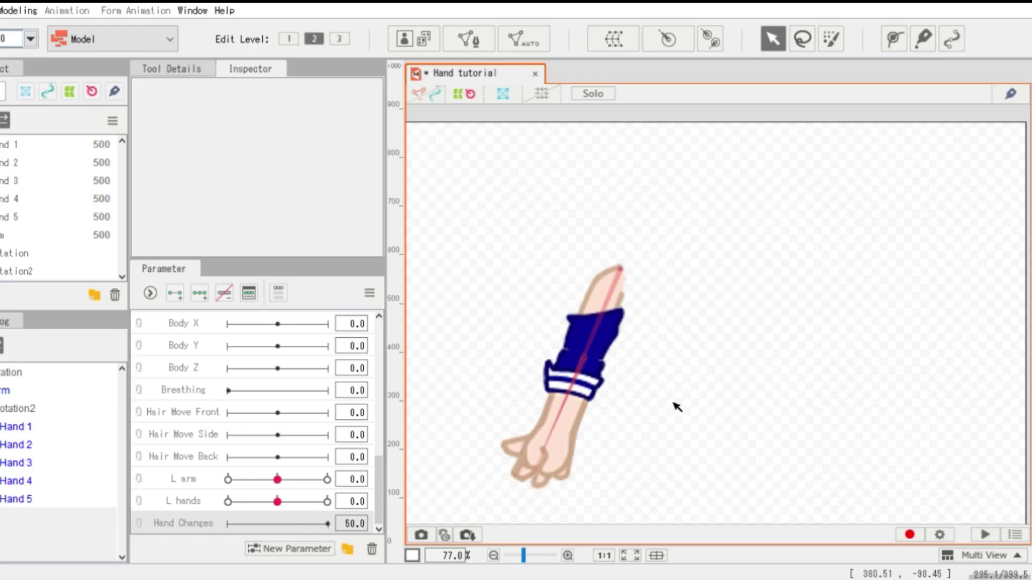
pyautogui.click(10, 145)
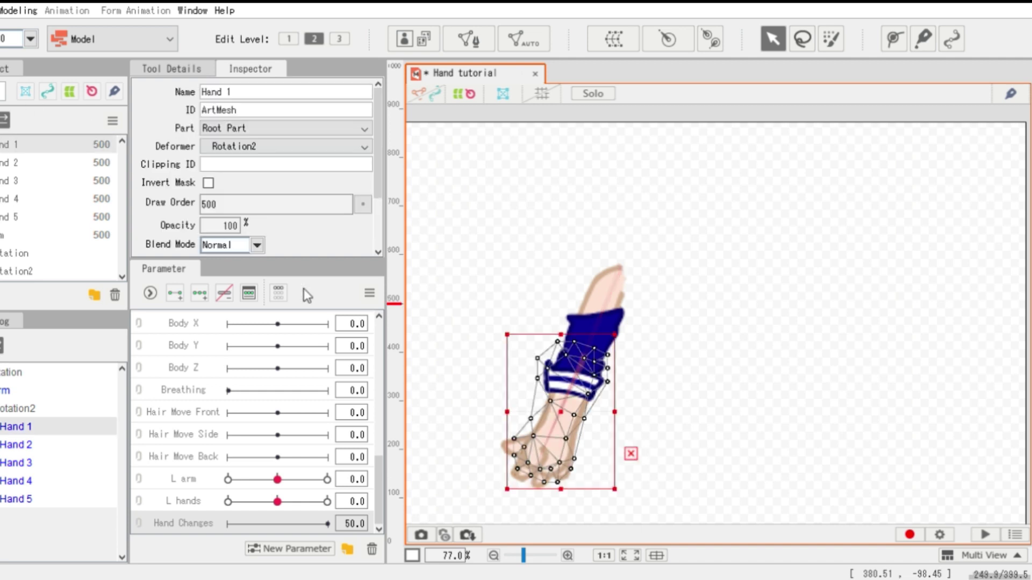
pyautogui.scroll(-3, 671, 360)
pyautogui.scroll(5, 666, 376)
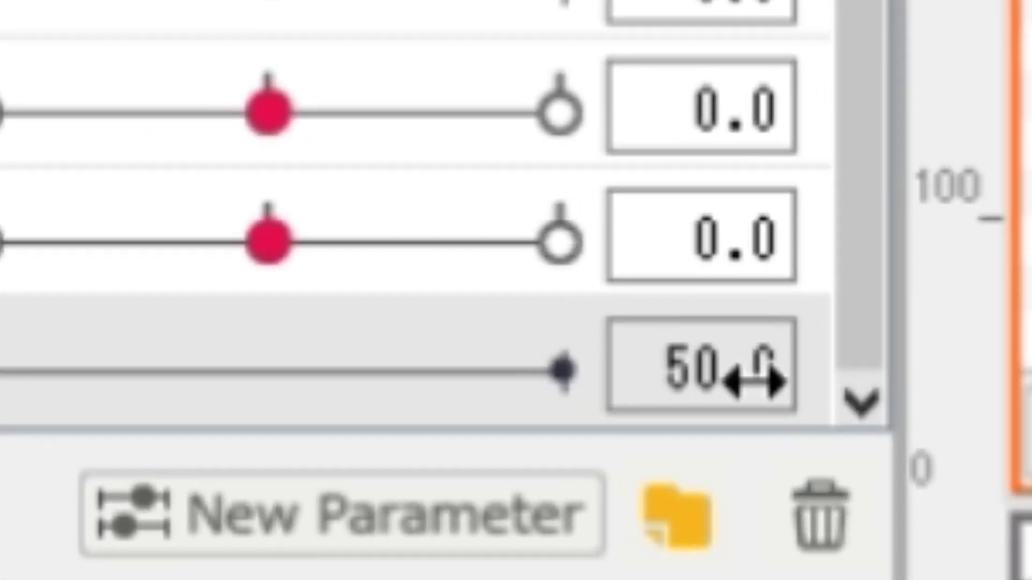
pyautogui.click(657, 416)
pyautogui.press('Return')
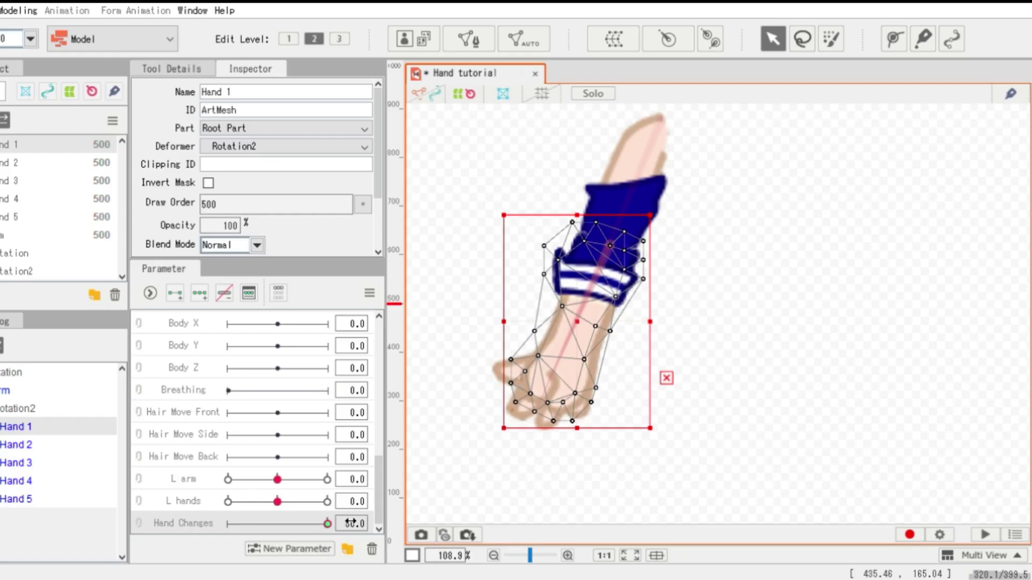
pyautogui.moveTo(618, 333)
pyautogui.mouseDown()
pyautogui.moveTo(330, 341)
pyautogui.moveTo(634, 337)
pyautogui.mouseUp()
pyautogui.moveTo(327, 524); pyautogui.dragTo(318, 530)
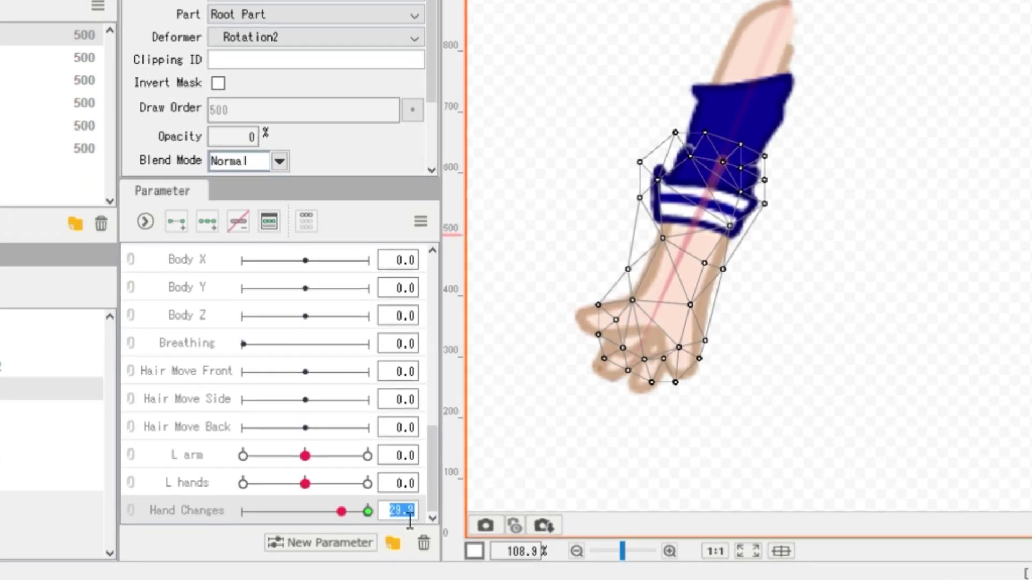
# - Set Hand Changes to 25 and add a key for Hand 2 there
pyautogui.write('25')
pyautogui.press('Return')
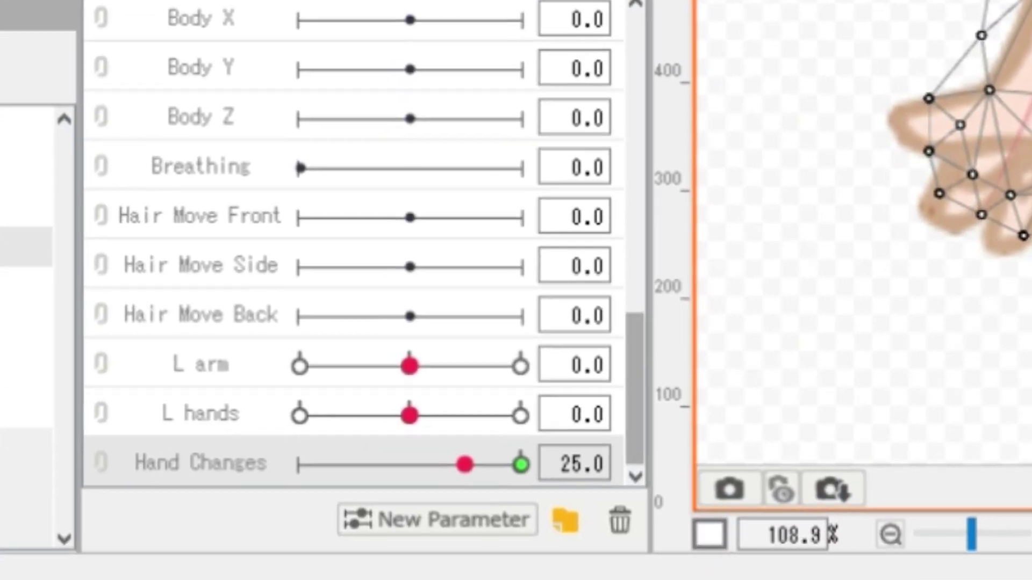
pyautogui.doubleClick(604, 477)
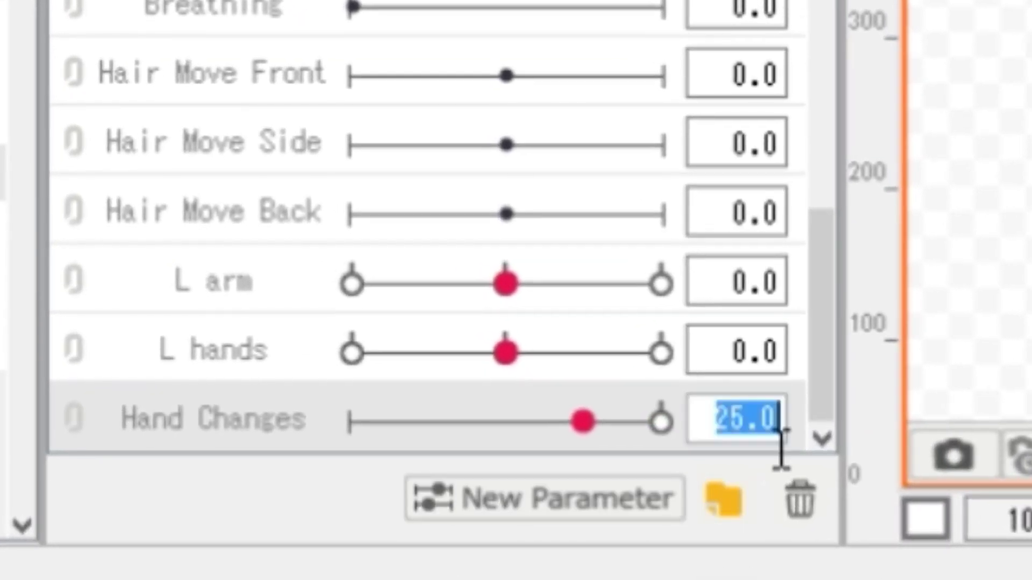
pyautogui.click(826, 421)
pyautogui.moveTo(593, 427); pyautogui.dragTo(638, 442)
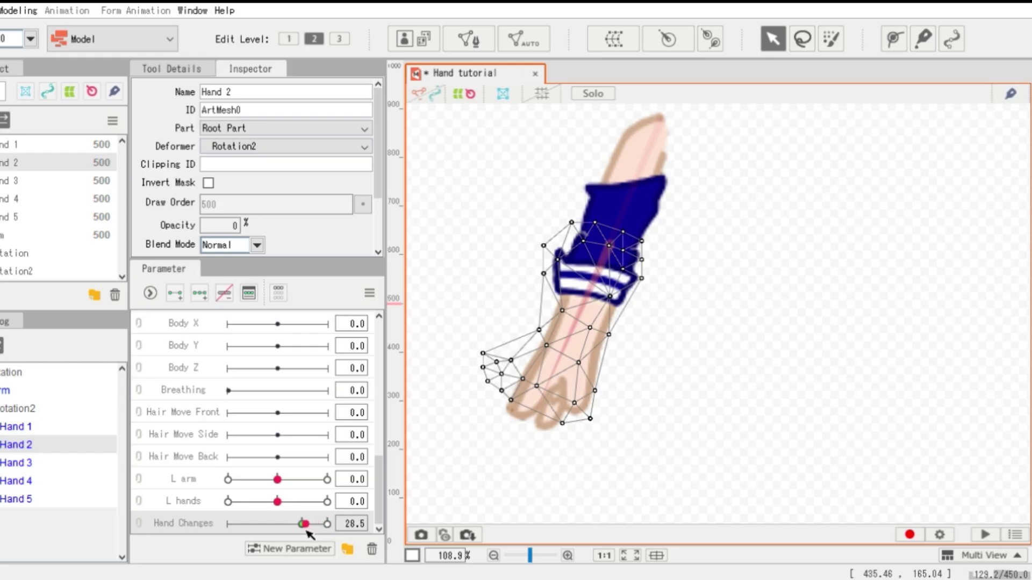
# - Deselect the mesh and sweep Hand Changes around 25 to preview where Hand 2 appears
pyautogui.press('Escape')
pyautogui.moveTo(302, 527)
pyautogui.mouseDown()
pyautogui.moveTo(348, 531)
pyautogui.moveTo(302, 535)
pyautogui.mouseUp()
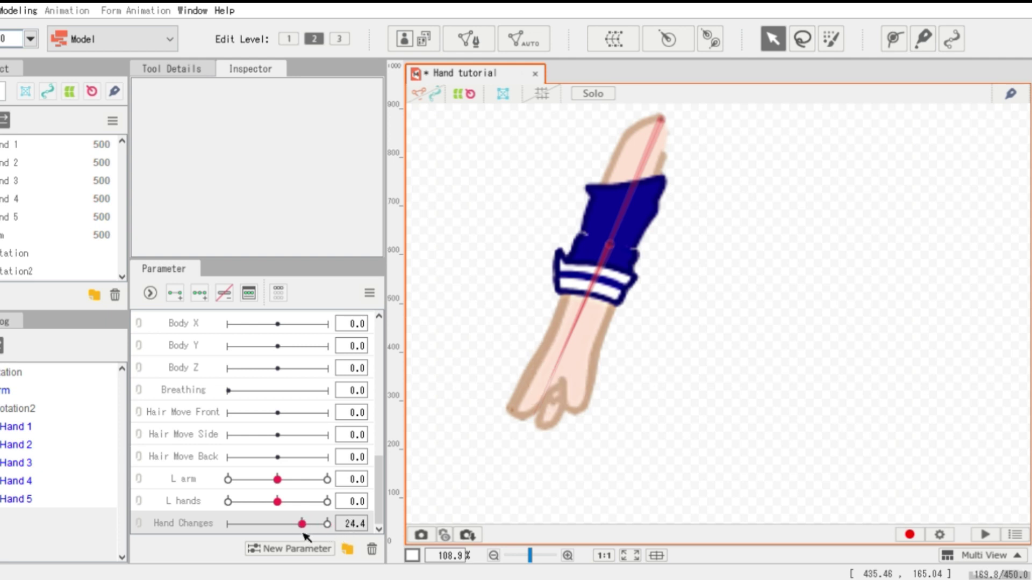
pyautogui.moveTo(288, 534); pyautogui.dragTo(313, 529)
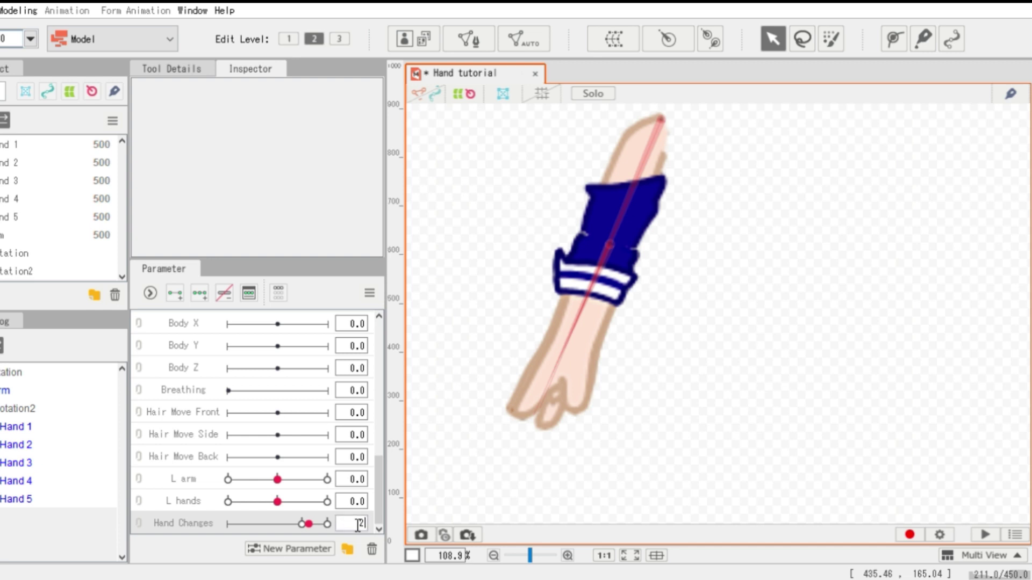
pyautogui.press('Return')
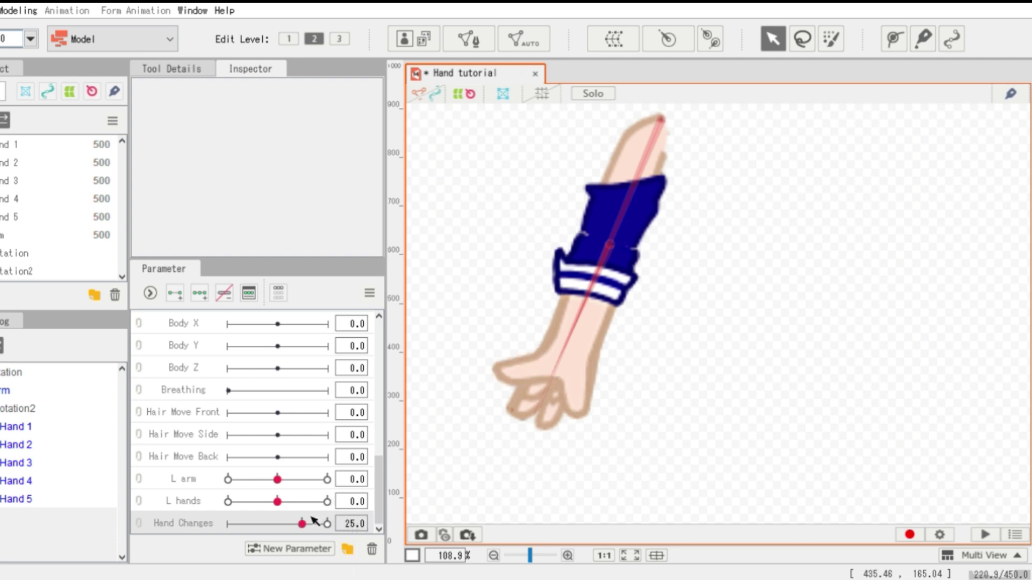
pyautogui.click(317, 529)
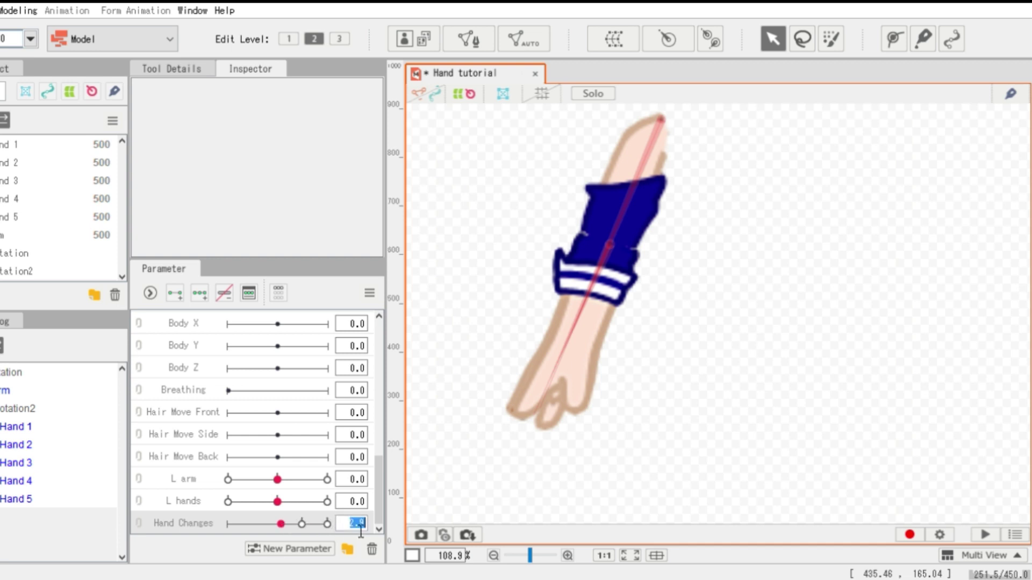
# - Set Hand Changes to 0 and add a key for Hand 3 there
pyautogui.press('Return')
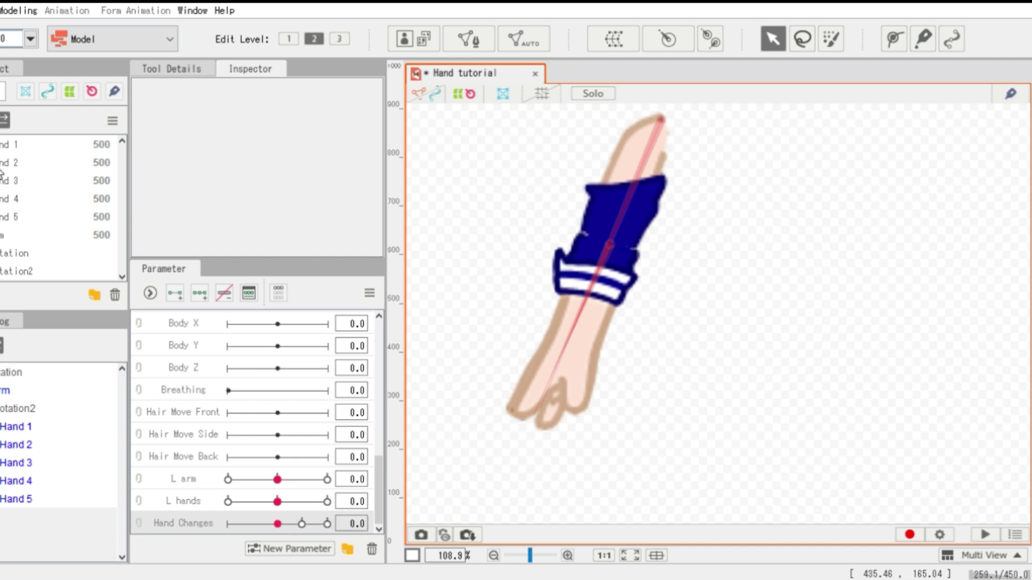
pyautogui.click(8, 162)
pyautogui.click(8, 199)
pyautogui.click(8, 162)
pyautogui.click(14, 180)
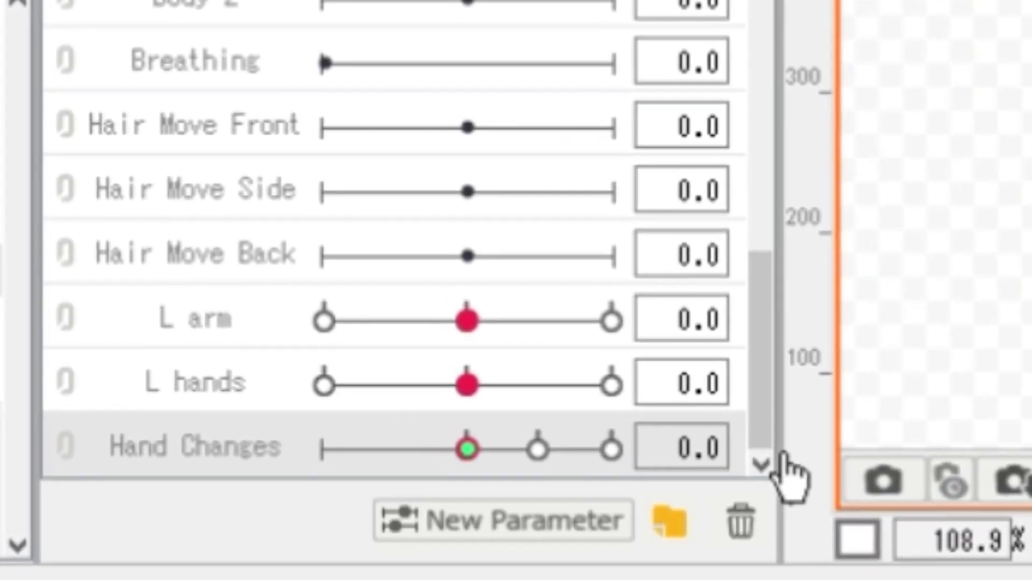
# - Set Hand Changes to -25 and add a key for Hand 4 there
pyautogui.click(672, 454)
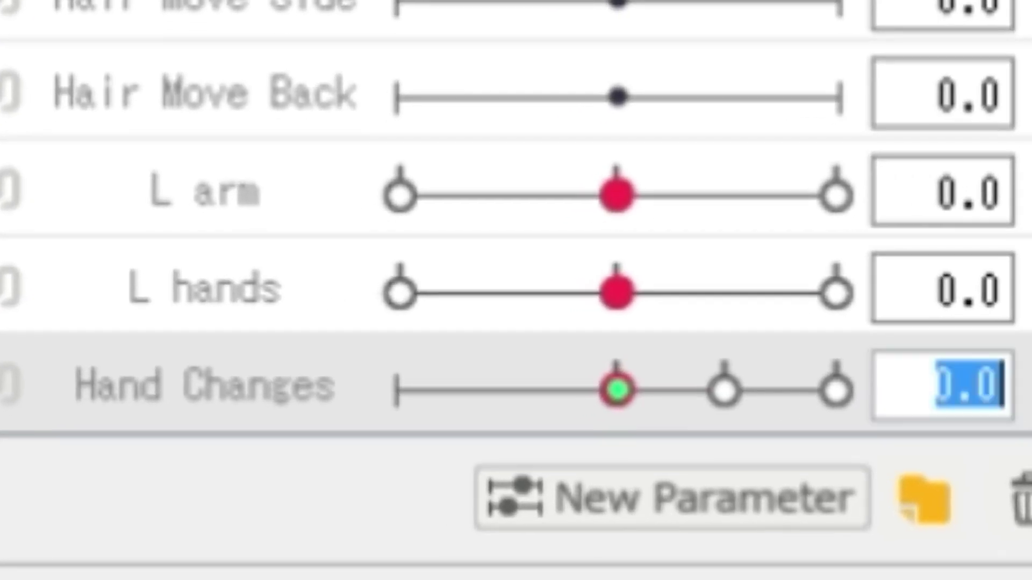
pyautogui.write('-25')
pyautogui.press('Return')
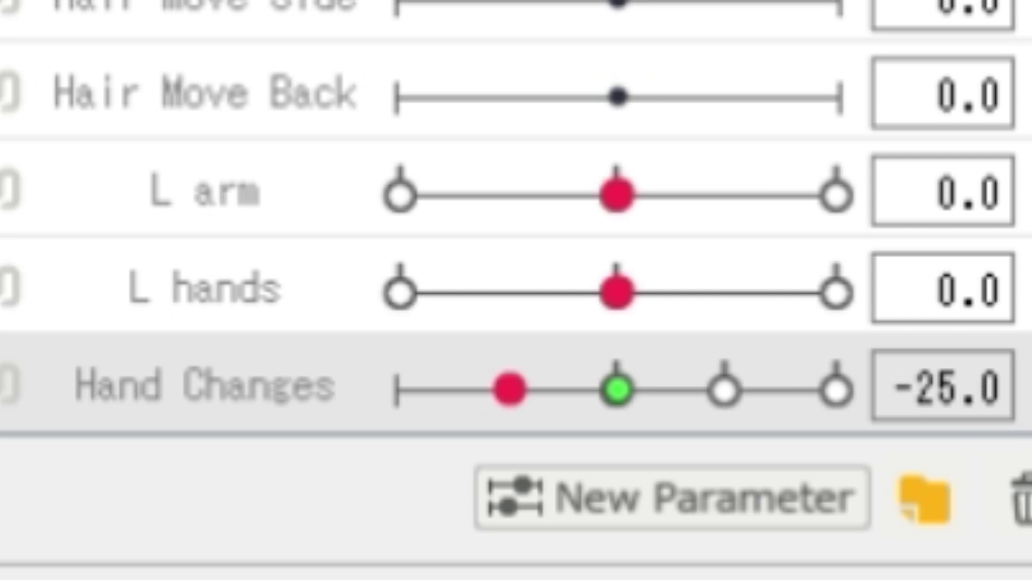
pyautogui.click(962, 382)
pyautogui.press('Return')
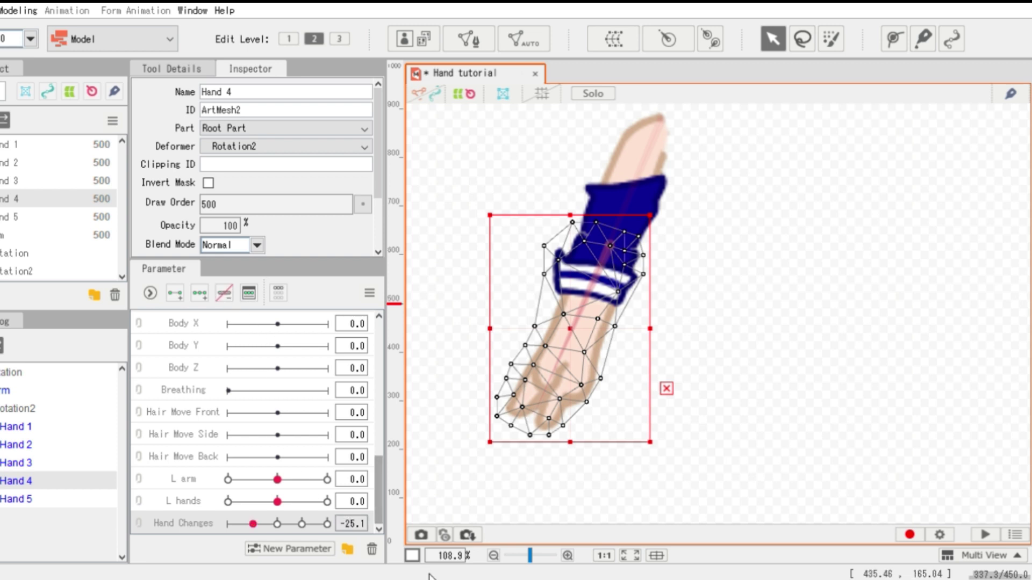
pyautogui.click(353, 523)
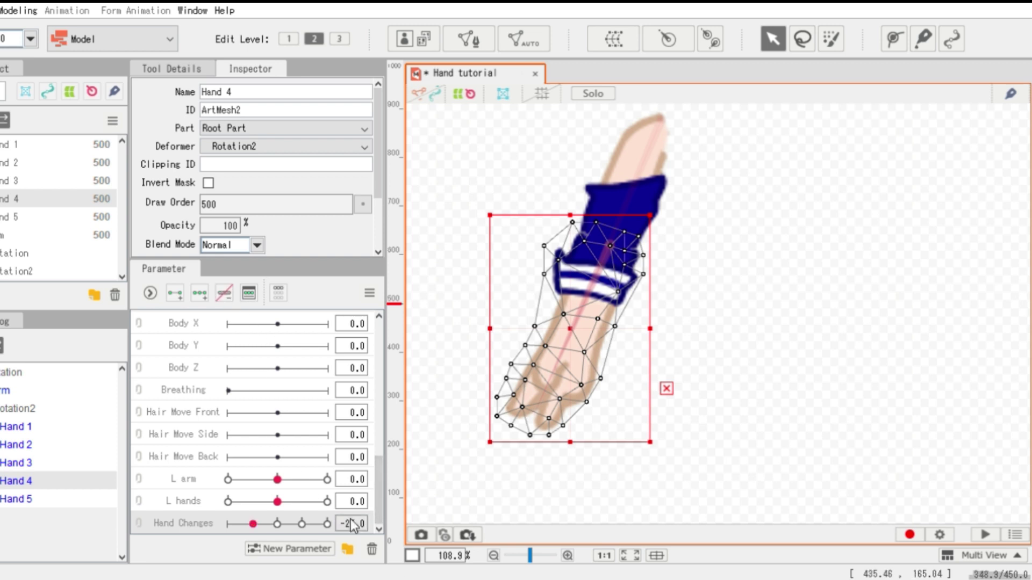
# - Select Hand 5 and add a key for it at -50 on Hand Changes
pyautogui.click(22, 217)
pyautogui.moveTo(253, 524); pyautogui.dragTo(229, 524)
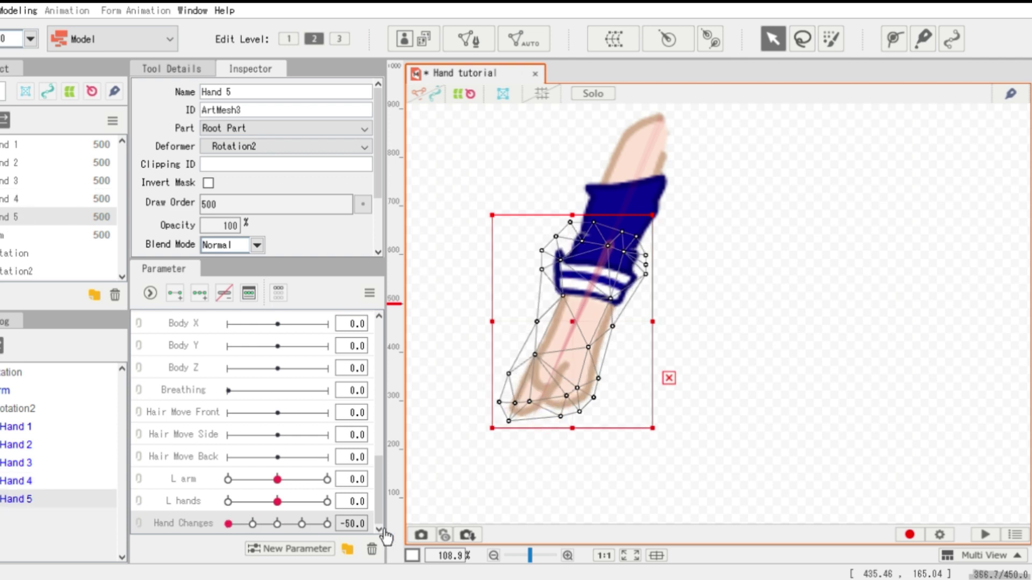
pyautogui.click(821, 443)
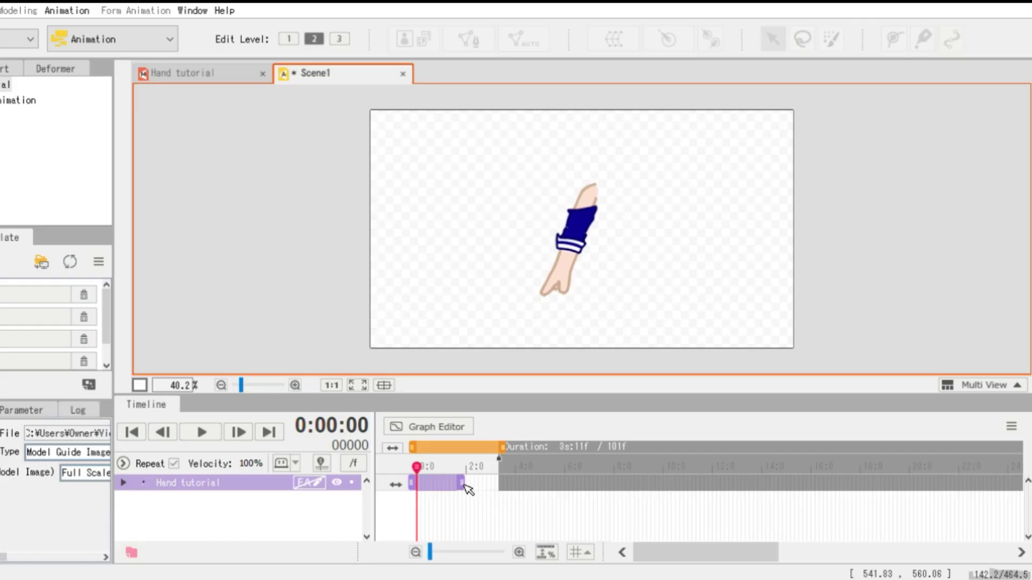
# - Extend the Hand tutorial track in the animation timeline to about 3 seconds and return the playhead to frame 0
pyautogui.moveTo(469, 489); pyautogui.dragTo(513, 483)
pyautogui.click(499, 550)
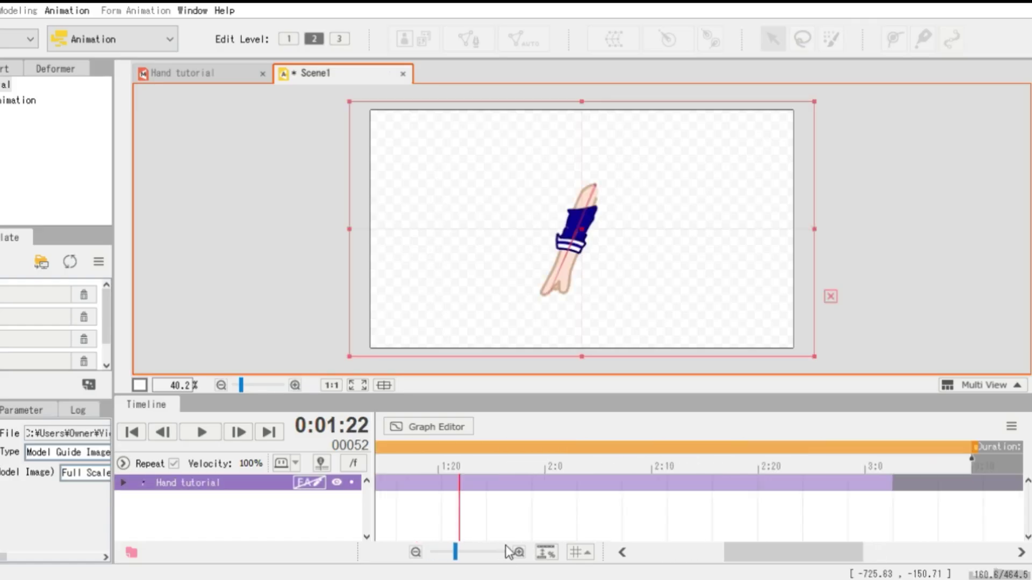
pyautogui.moveTo(767, 554); pyautogui.dragTo(580, 542)
pyautogui.moveTo(512, 466); pyautogui.dragTo(401, 467)
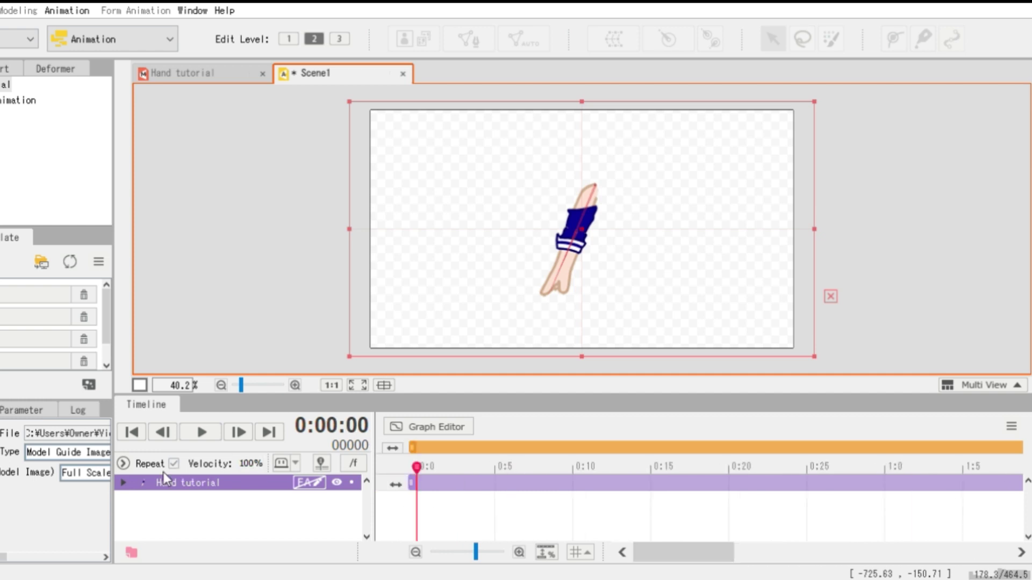
# - Expand the track's Live2D parameters, add keyframes to them at frame 0 and set Hand Changes to 50
pyautogui.click(124, 482)
pyautogui.click(127, 498)
pyautogui.click(424, 501)
pyautogui.scroll(-8, 318, 493)
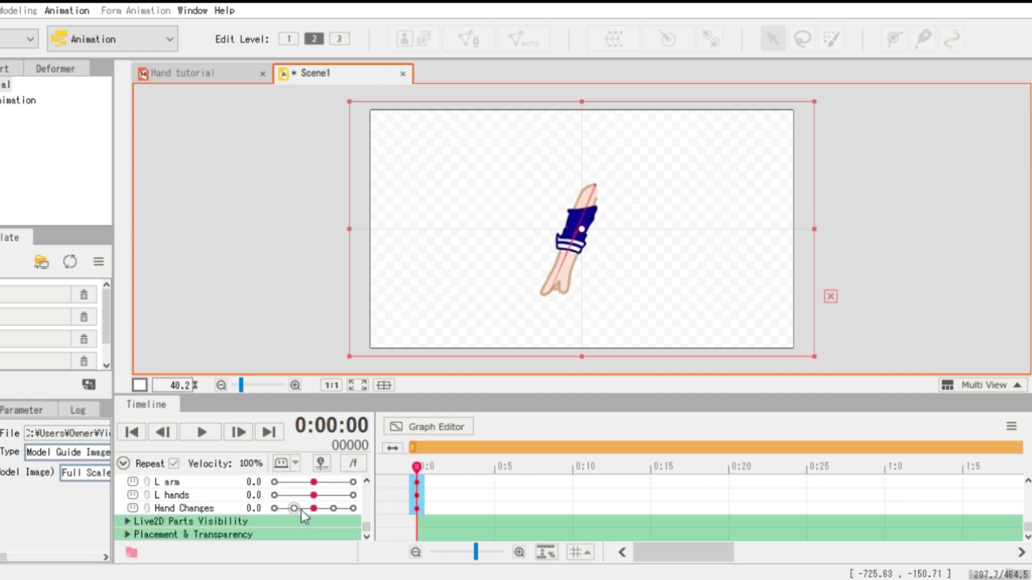
pyautogui.moveTo(334, 506); pyautogui.dragTo(390, 508)
# - Key Hand Changes at 25 on frame 10 and hold it at 50 on frame 9, scrubbing to check the switch
pyautogui.moveTo(442, 473); pyautogui.dragTo(576, 466)
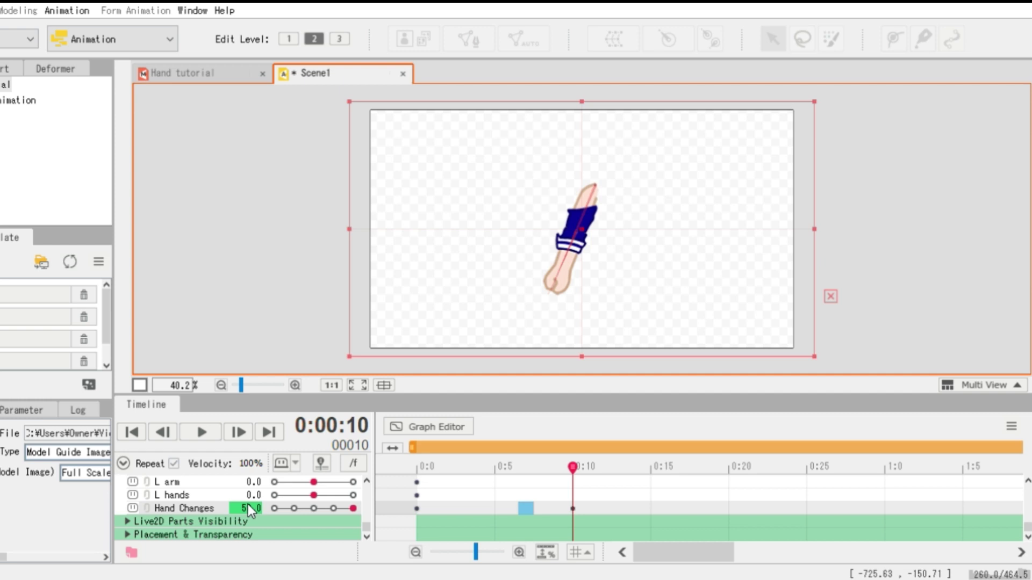
pyautogui.write('25')
pyautogui.press('Return')
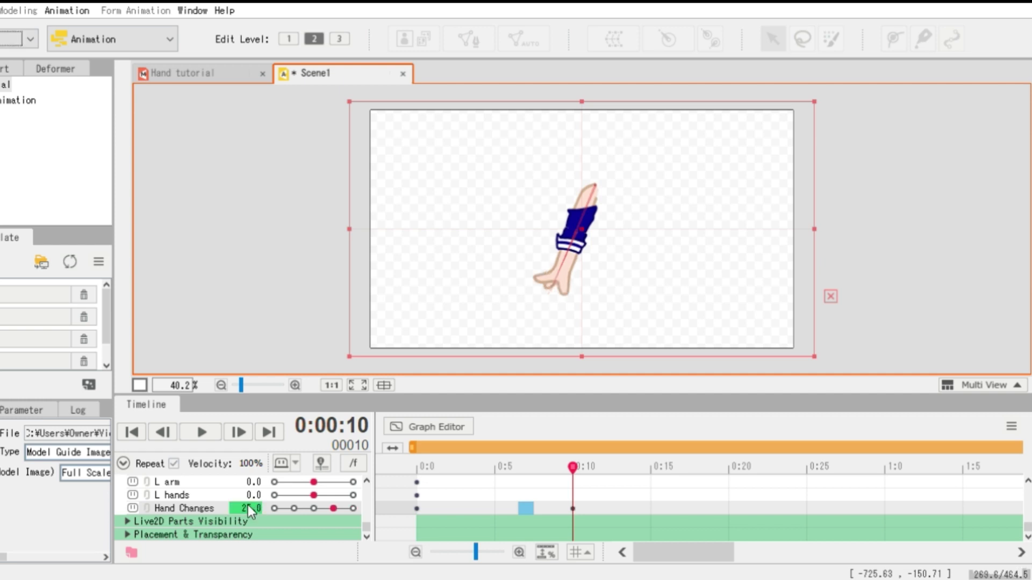
pyautogui.moveTo(507, 466); pyautogui.dragTo(552, 468)
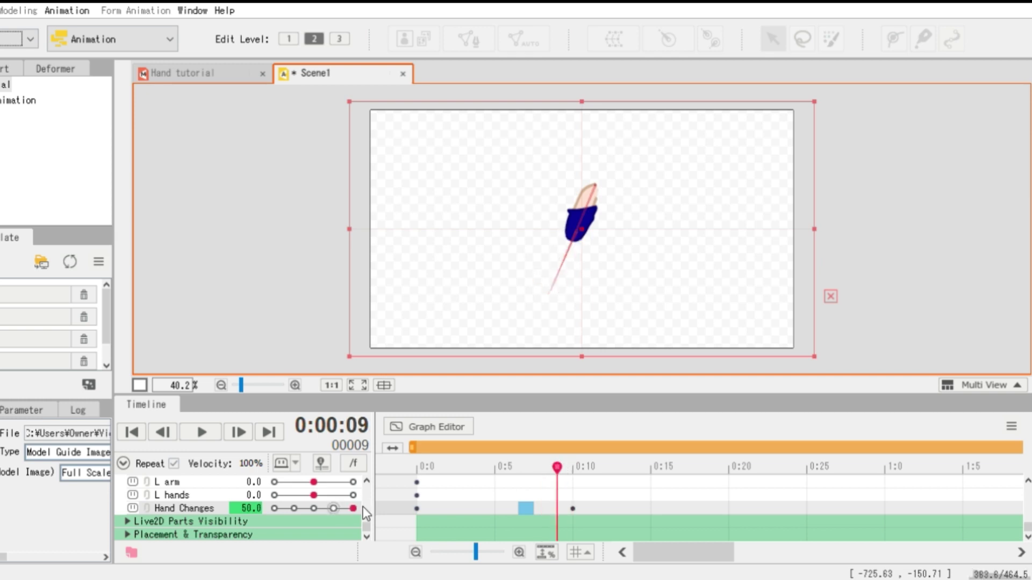
pyautogui.moveTo(349, 512); pyautogui.dragTo(352, 508)
pyautogui.moveTo(557, 466)
pyautogui.mouseDown()
pyautogui.moveTo(526, 467)
pyautogui.moveTo(588, 467)
pyautogui.moveTo(422, 472)
pyautogui.moveTo(567, 473)
pyautogui.moveTo(542, 472)
pyautogui.mouseUp()
pyautogui.click(551, 498)
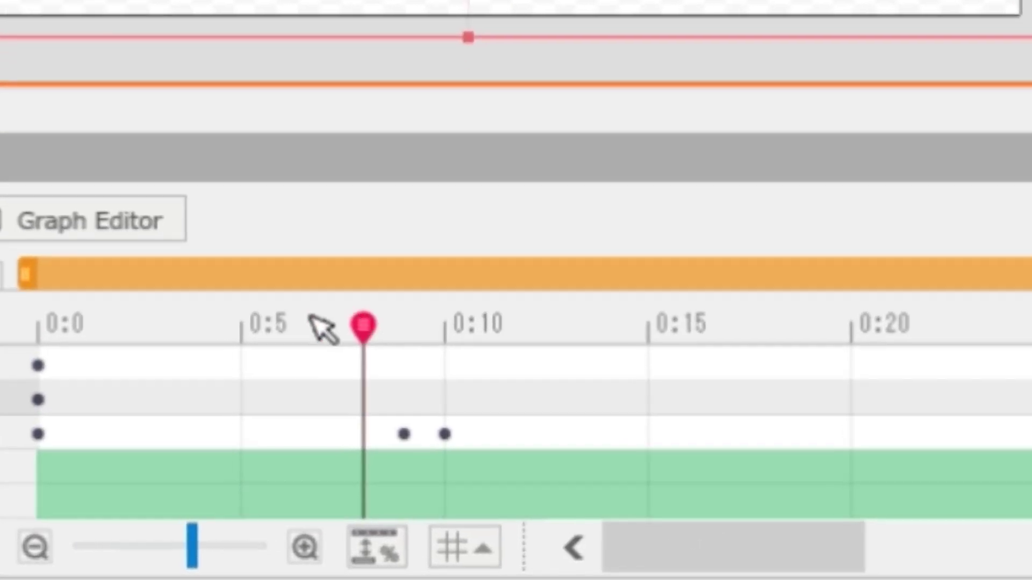
pyautogui.moveTo(323, 328); pyautogui.dragTo(475, 341)
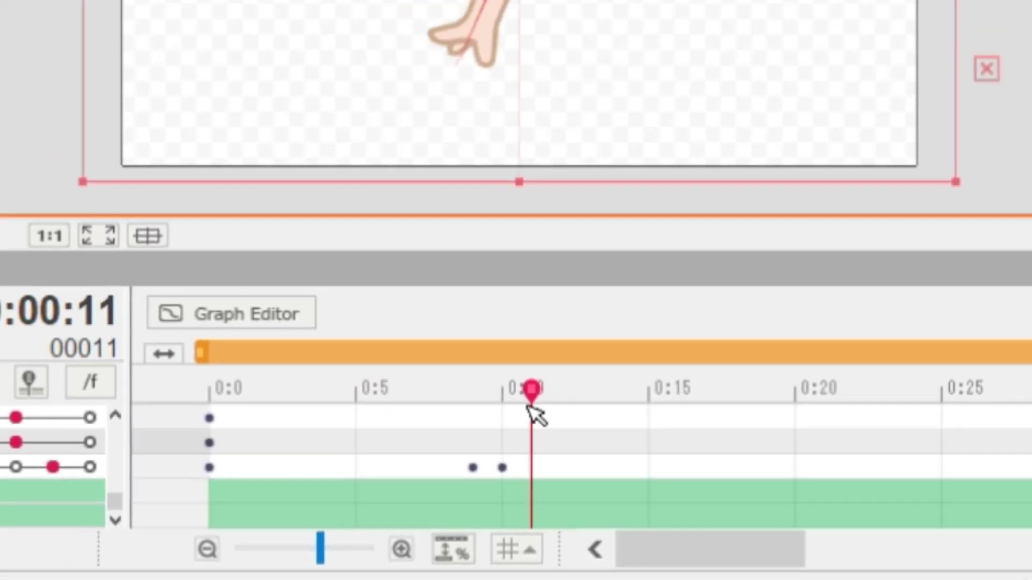
# - Key Hand Changes at 0 on frame 20 and hold it at 25 on frame 19
pyautogui.moveTo(534, 414); pyautogui.dragTo(798, 409)
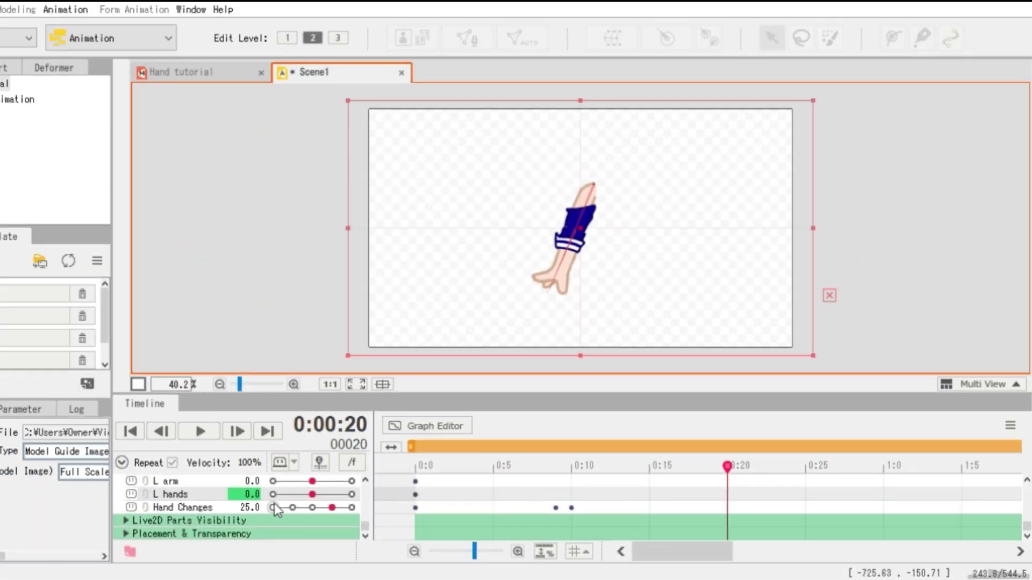
pyautogui.click(273, 508)
pyautogui.click(257, 507)
pyautogui.write('0')
pyautogui.press('Return')
pyautogui.moveTo(727, 466); pyautogui.dragTo(666, 484)
pyautogui.click(727, 466)
pyautogui.moveTo(727, 471); pyautogui.dragTo(671, 474)
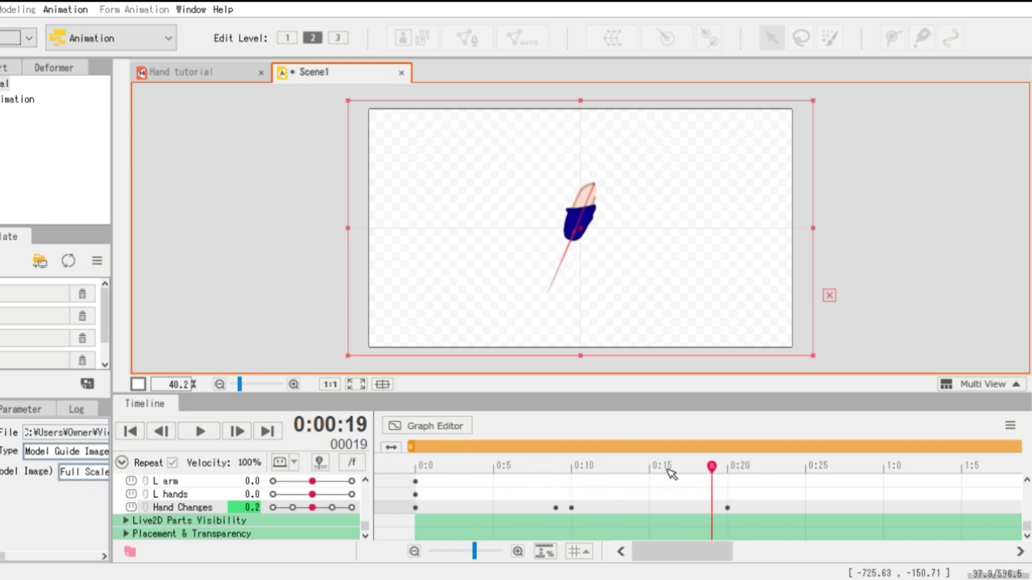
pyautogui.write('-25')
pyautogui.press('Return')
# - Play the animation from the start to check the timing of the hand switches
pyautogui.moveTo(725, 467); pyautogui.dragTo(352, 452)
pyautogui.click(217, 431)
pyautogui.moveTo(640, 466); pyautogui.dragTo(140, 432)
pyautogui.click(209, 428)
pyautogui.click(210, 429)
# - On frame 10, key L arm at 9 and L hands at 26, and scrub through the motion
pyautogui.moveTo(638, 468); pyautogui.dragTo(578, 467)
pyautogui.moveTo(316, 481); pyautogui.dragTo(329, 481)
pyautogui.moveTo(316, 493); pyautogui.dragTo(355, 494)
pyautogui.moveTo(574, 466); pyautogui.dragTo(409, 463)
pyautogui.click(577, 465)
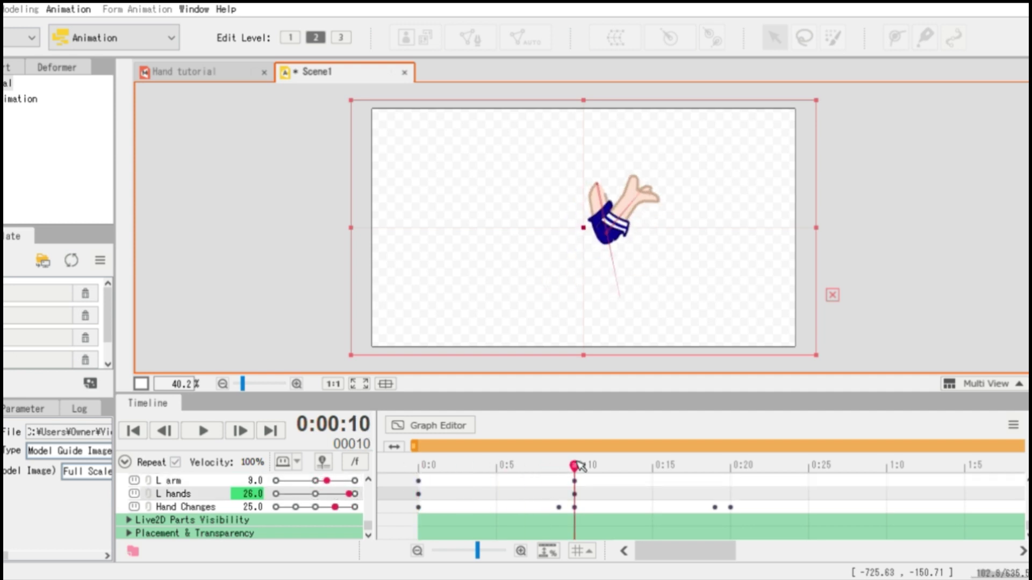
# - On frame 20, key L arm at -2 and L hands at -7, and play back the movement
pyautogui.moveTo(721, 463); pyautogui.dragTo(731, 463)
pyautogui.moveTo(327, 482); pyautogui.dragTo(300, 495)
pyautogui.moveTo(733, 466); pyautogui.dragTo(640, 472)
pyautogui.click(209, 431)
pyautogui.press('space')
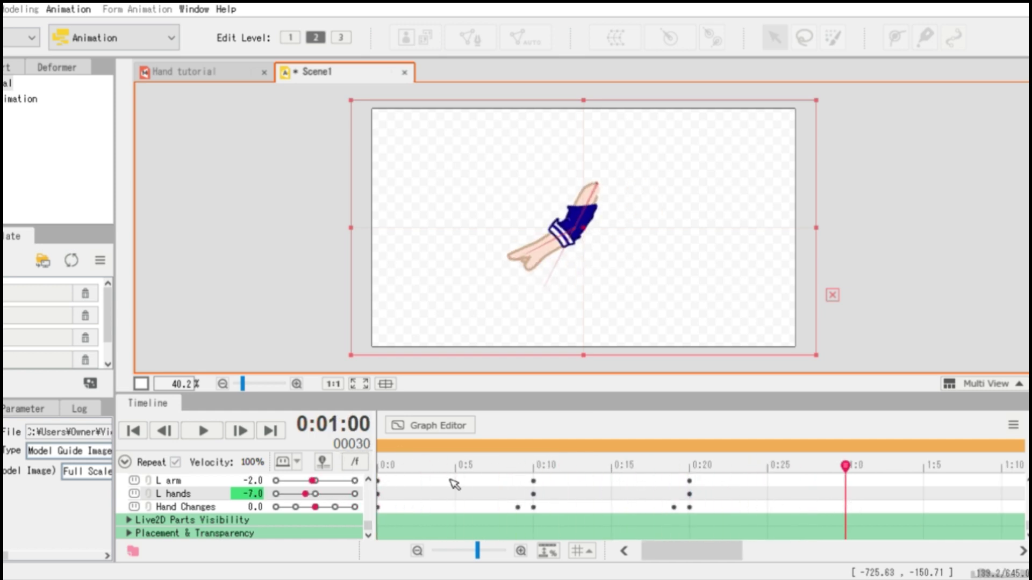
# - On frame 30, key L arm at -3, L hands at -26 and Hand Changes at -25, holding Hand Changes at 0 on frame 29
pyautogui.moveTo(313, 481); pyautogui.dragTo(311, 481)
pyautogui.moveTo(305, 493); pyautogui.dragTo(280, 493)
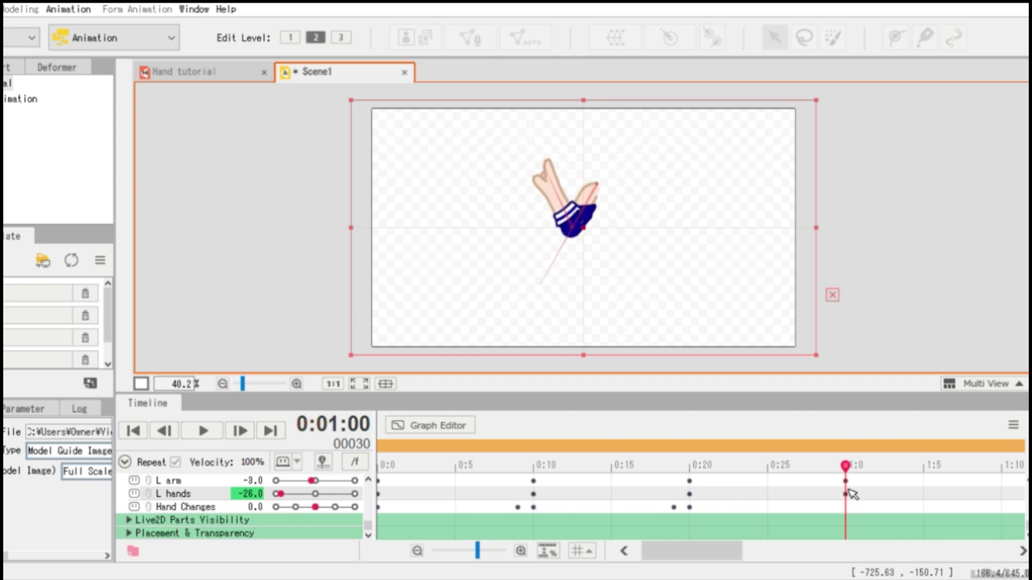
pyautogui.click(294, 507)
pyautogui.press('Return')
pyautogui.moveTo(842, 469); pyautogui.dragTo(837, 472)
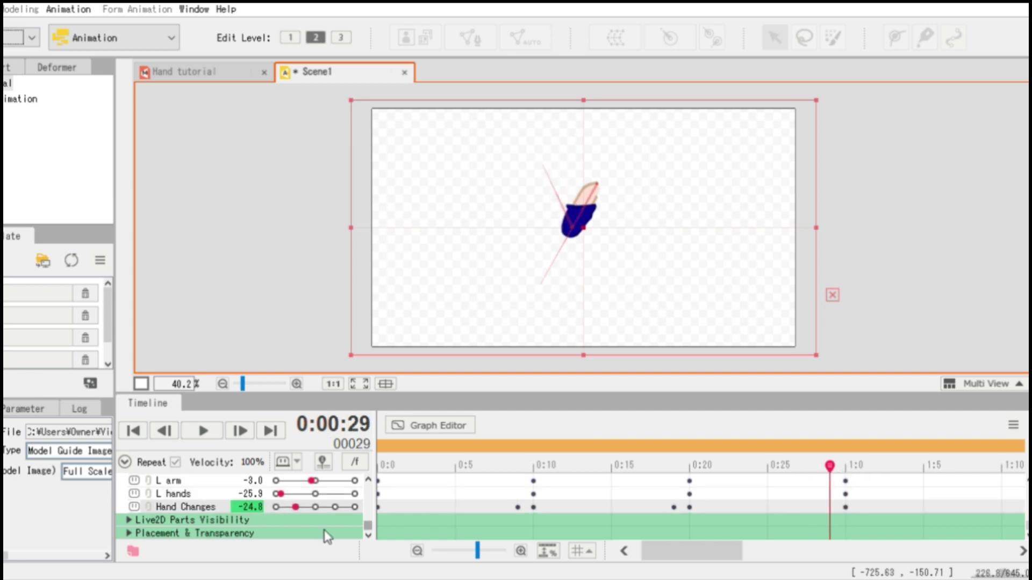
pyautogui.write('0')
pyautogui.press('Return')
# - Rewind and play the animation to check the arm movement together with the hand switches
pyautogui.moveTo(830, 466); pyautogui.dragTo(346, 465)
pyautogui.click(208, 435)
pyautogui.click(209, 435)
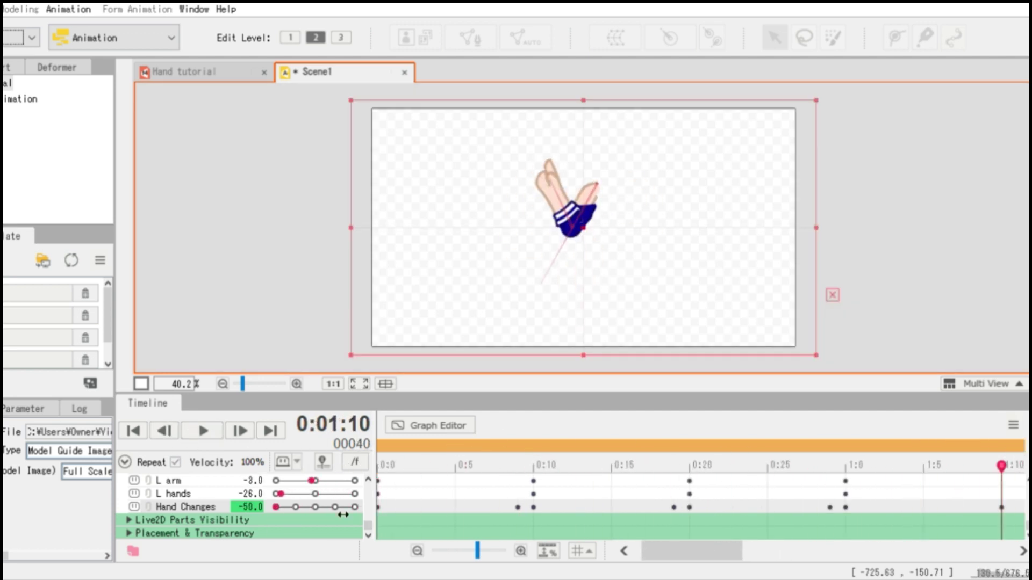
# - Set L hands to 2 on frame 40 and key Hand Changes at 50 on frame 45, with a holding key on frame 44
pyautogui.moveTo(313, 480); pyautogui.dragTo(401, 520)
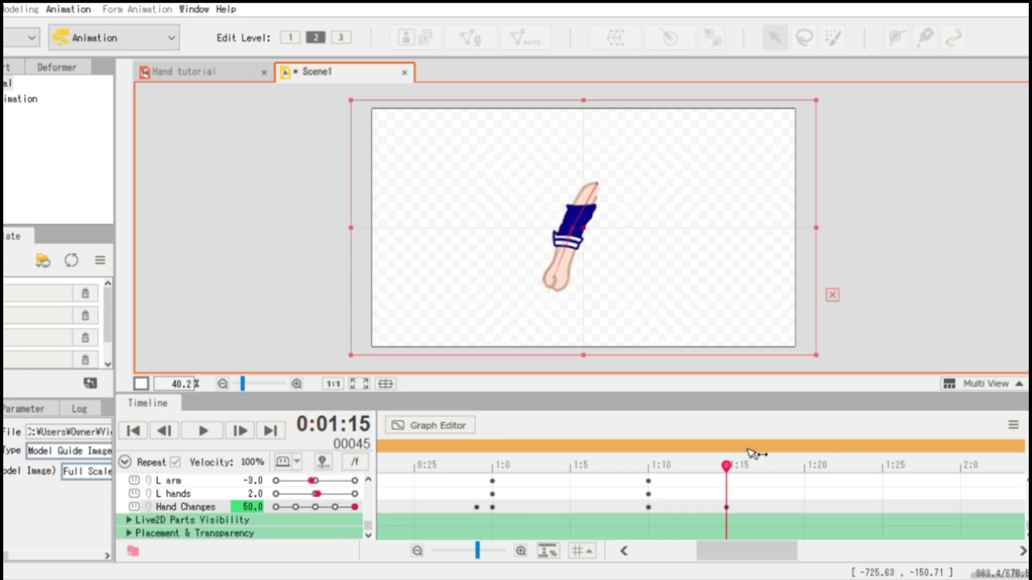
pyautogui.press('Left')
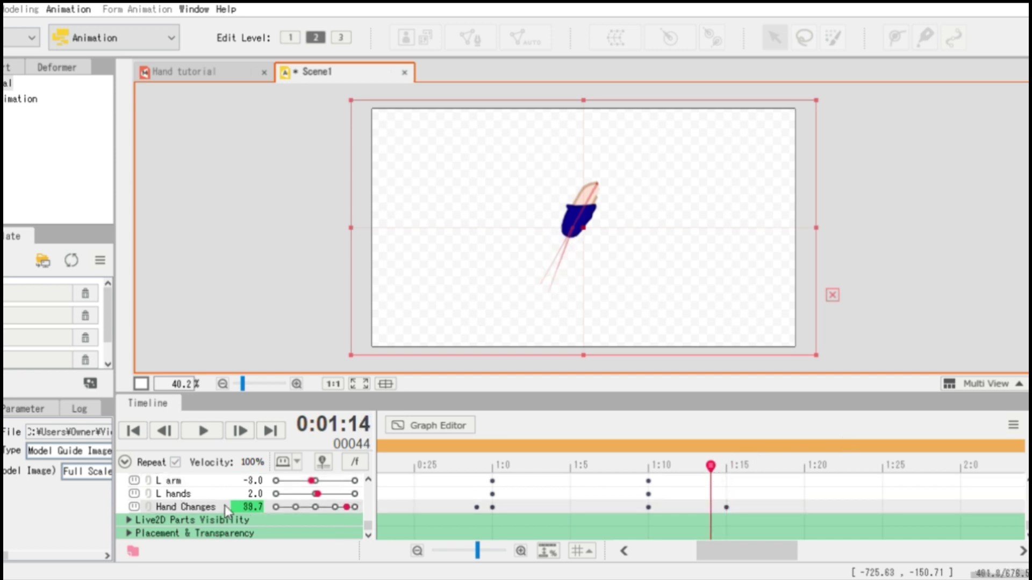
pyautogui.moveTo(267, 508); pyautogui.dragTo(264, 508)
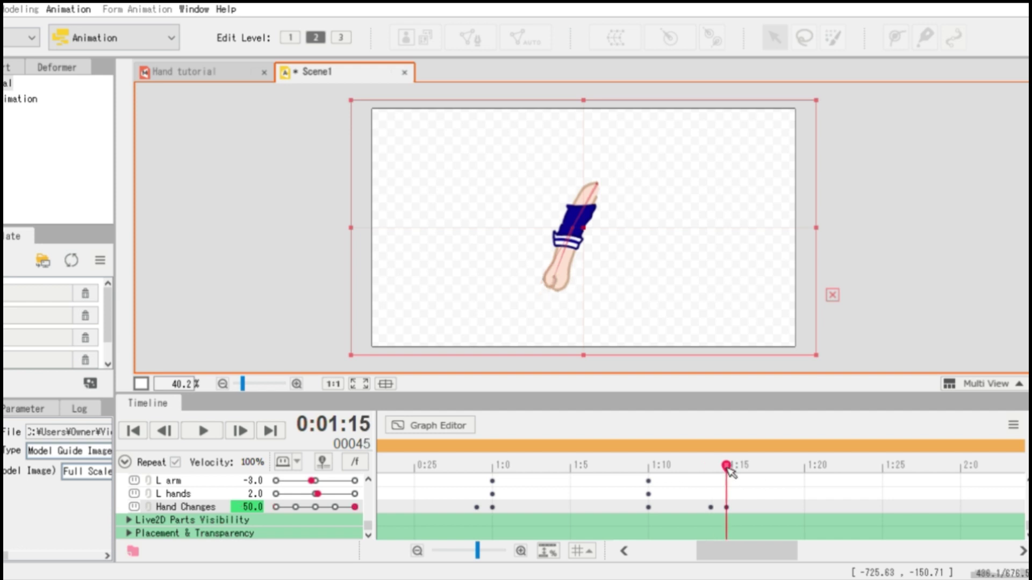